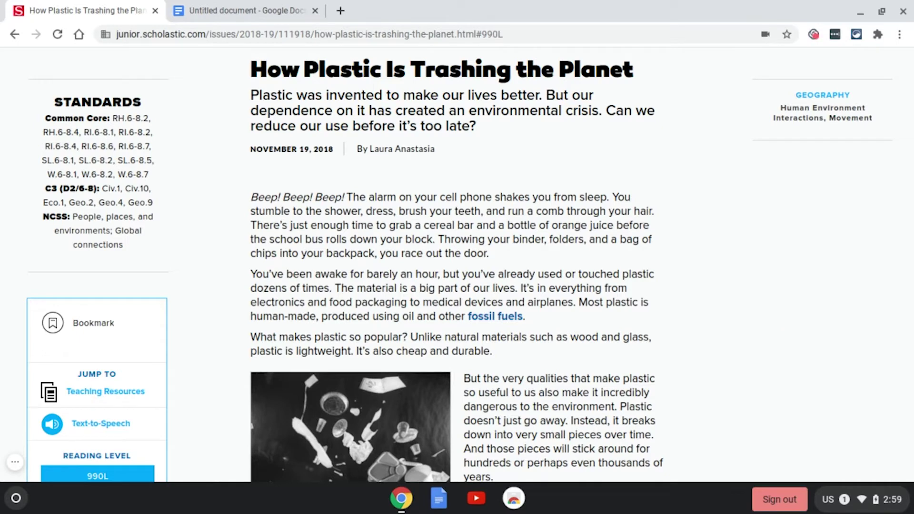
Go from quick settings to the full Accessibility settings and open Manage accessibility features
left_click(897, 500)
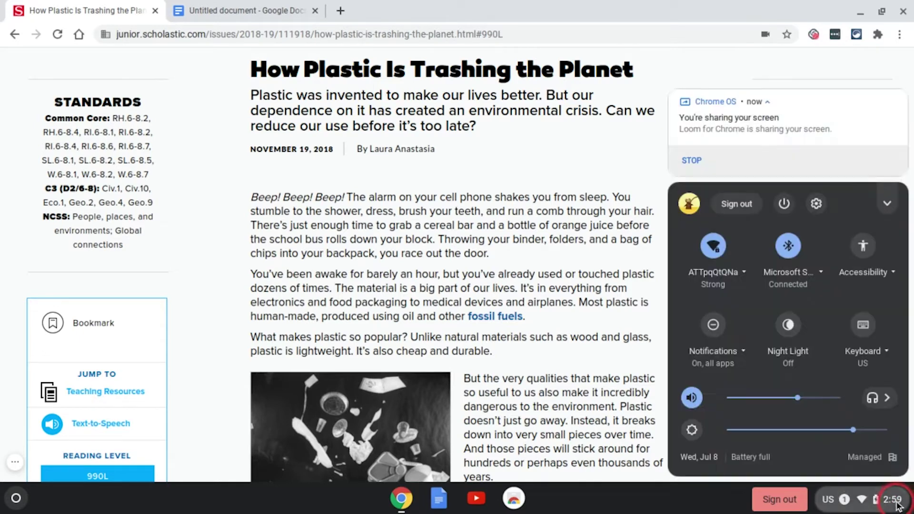
left_click(885, 323)
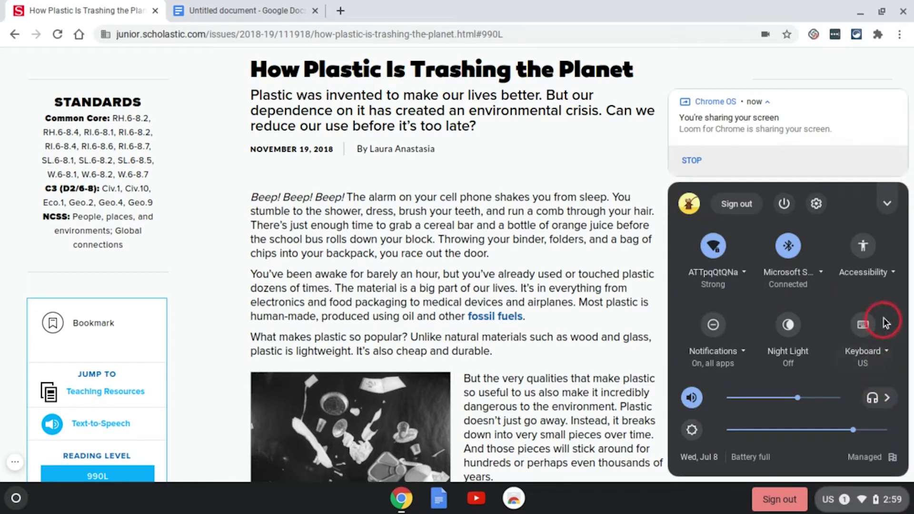
left_click(882, 278)
left_click(886, 204)
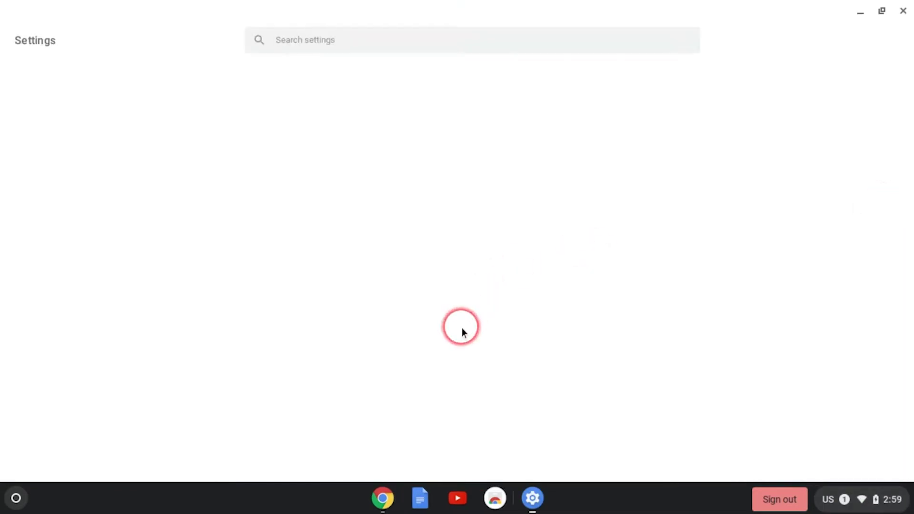
left_click(354, 162)
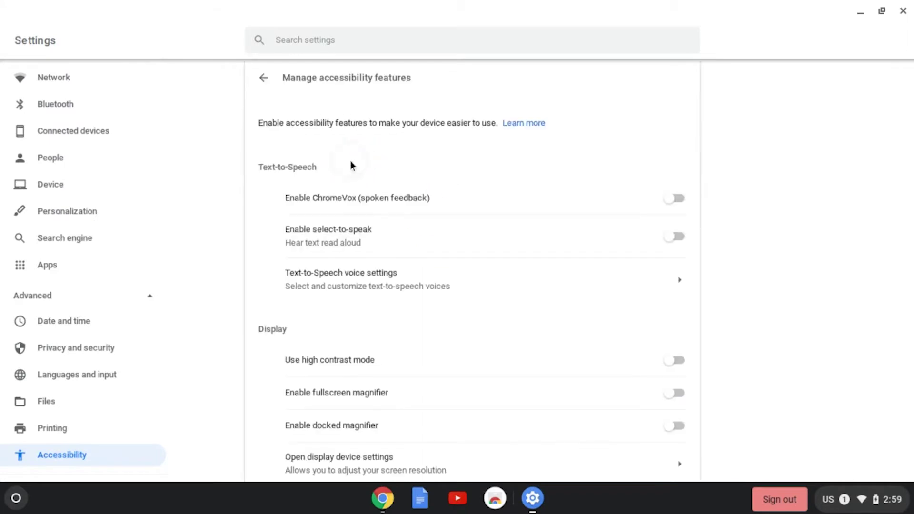
Open the mouse and touchpad device settings and try the swap primary mouse button toggle
scroll(321, 233, "down", 3)
scroll(323, 238, "down", 9)
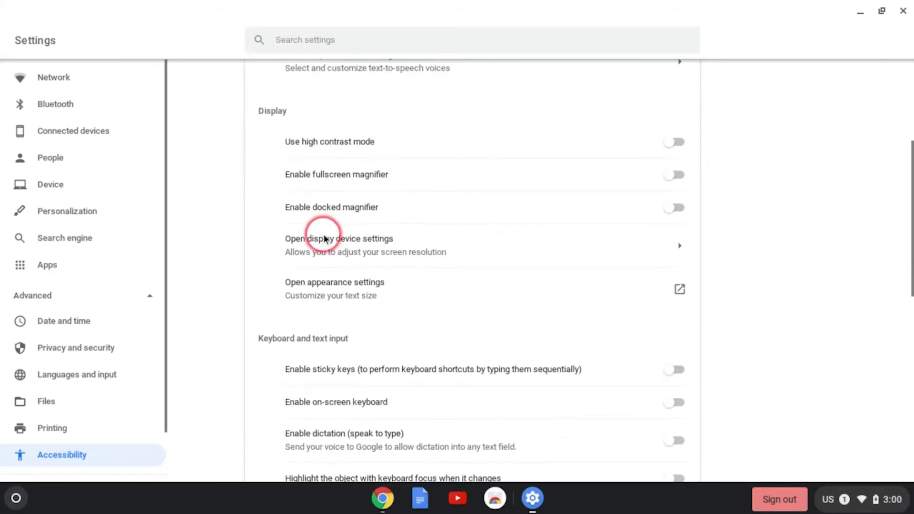
scroll(325, 239, "down", 5)
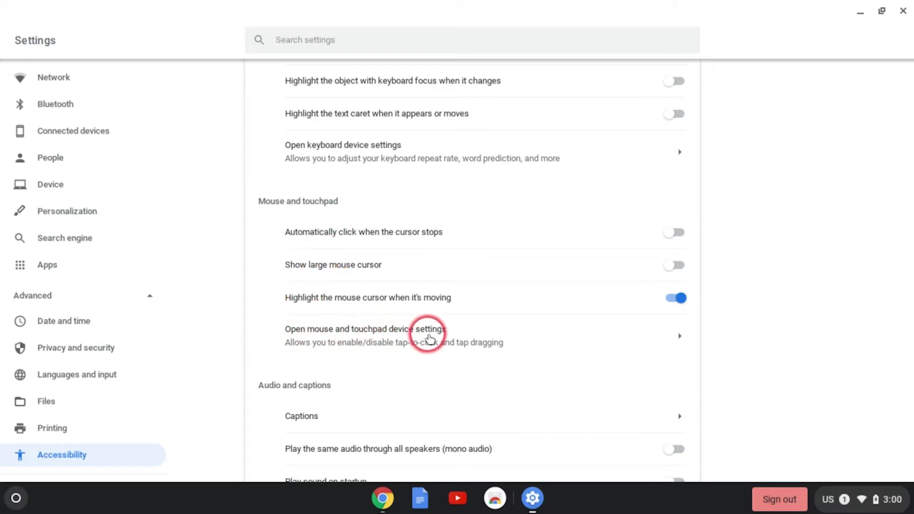
left_click(448, 338)
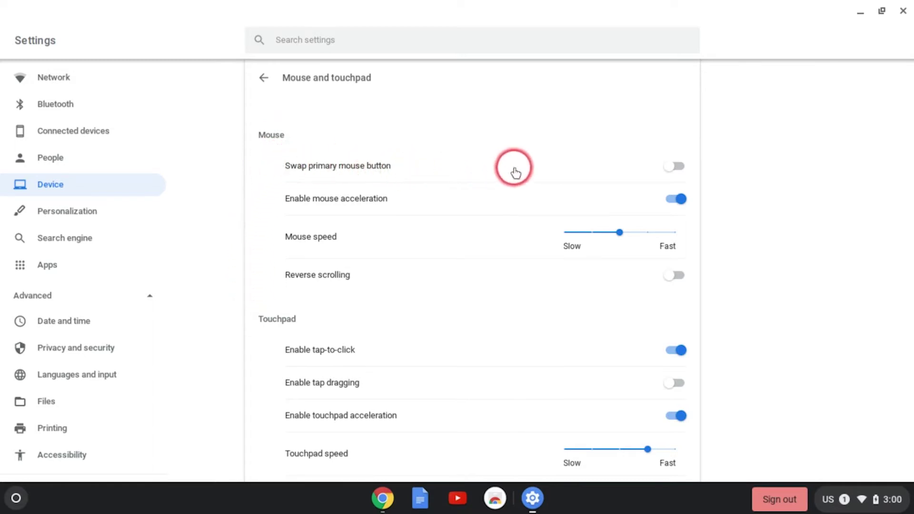
left_click(684, 172)
right_click(418, 119)
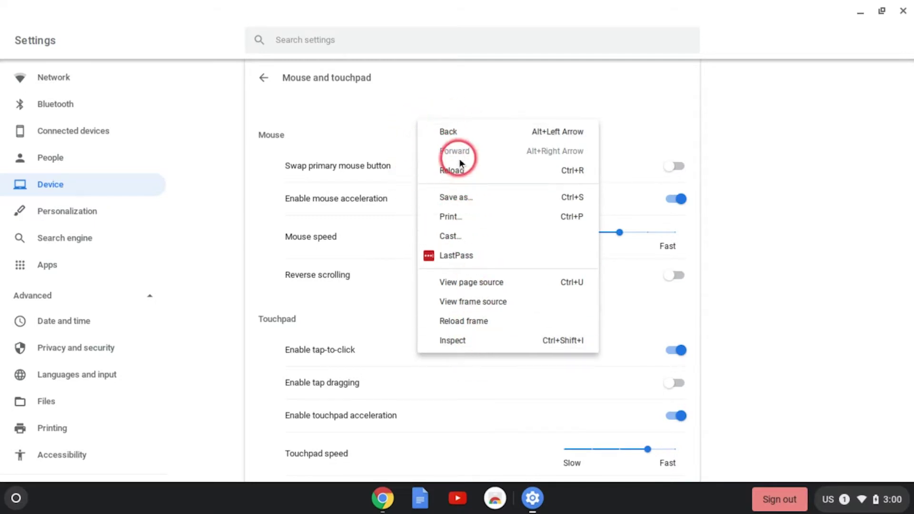
left_click(397, 127)
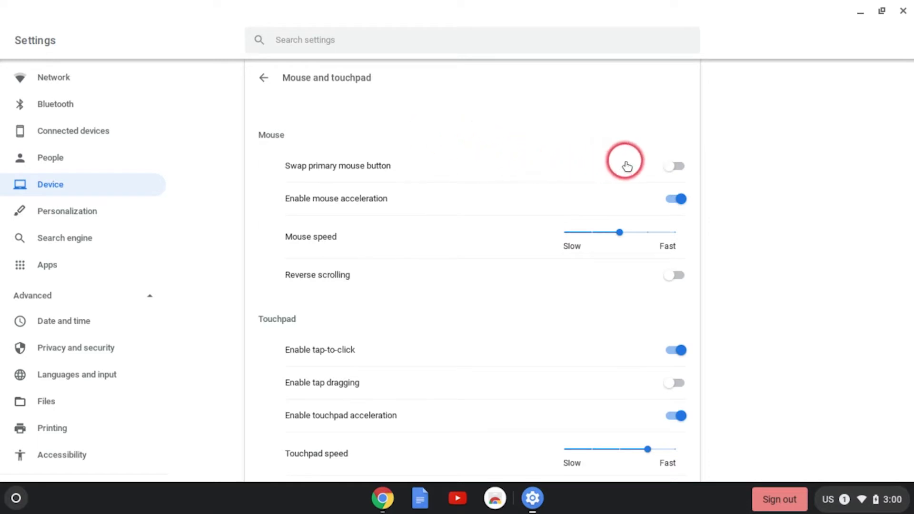
left_click(675, 168)
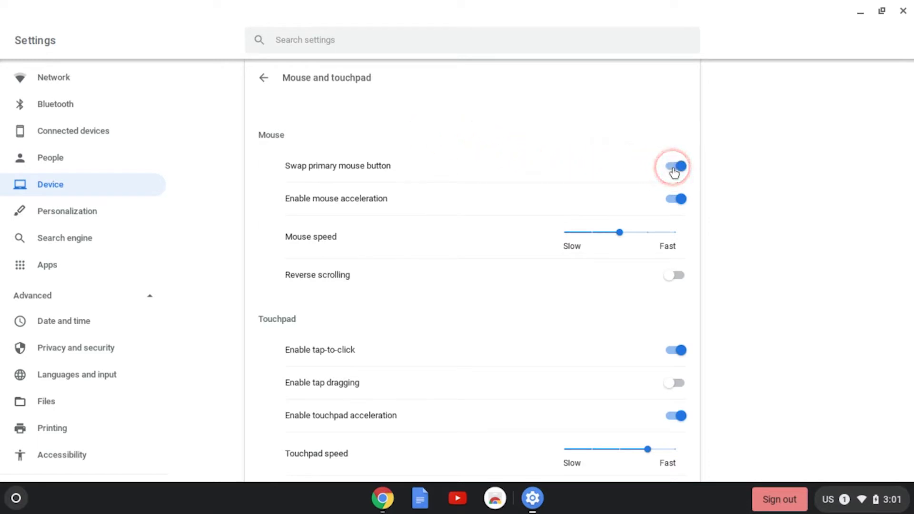
right_click(479, 129)
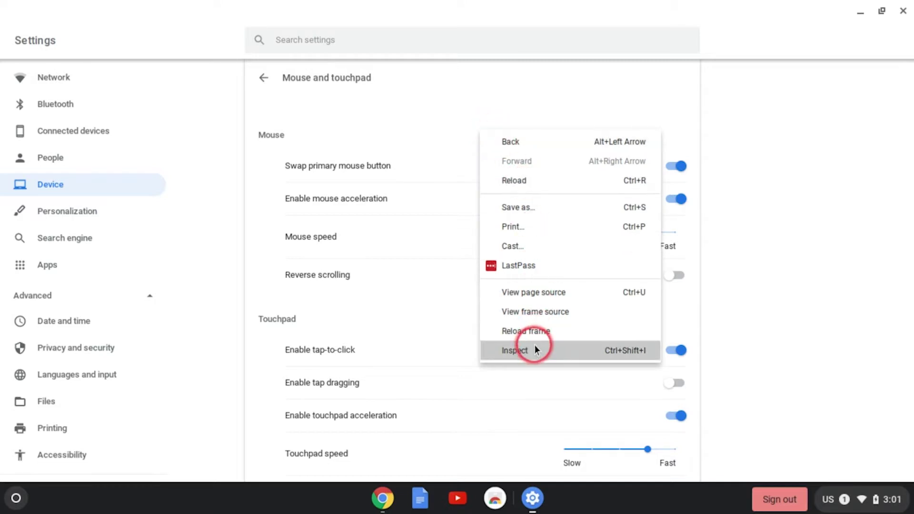
left_click(464, 122)
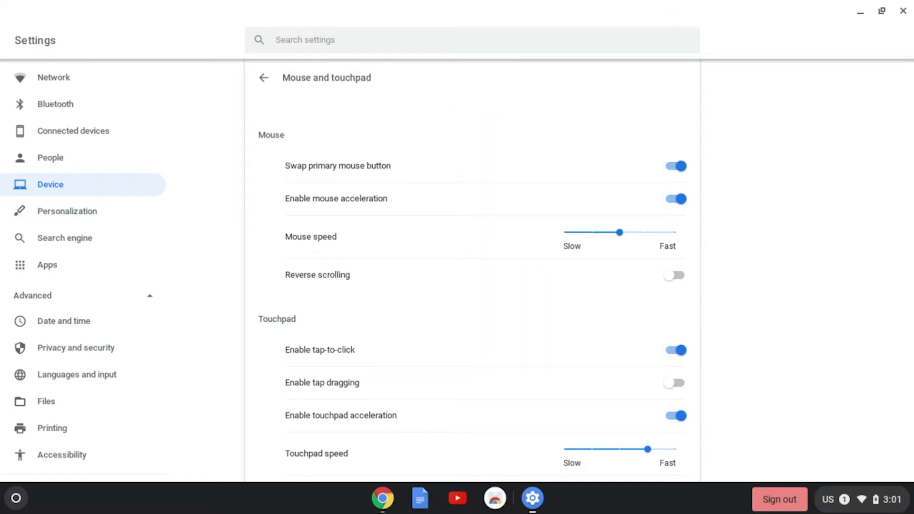
left_click(664, 166)
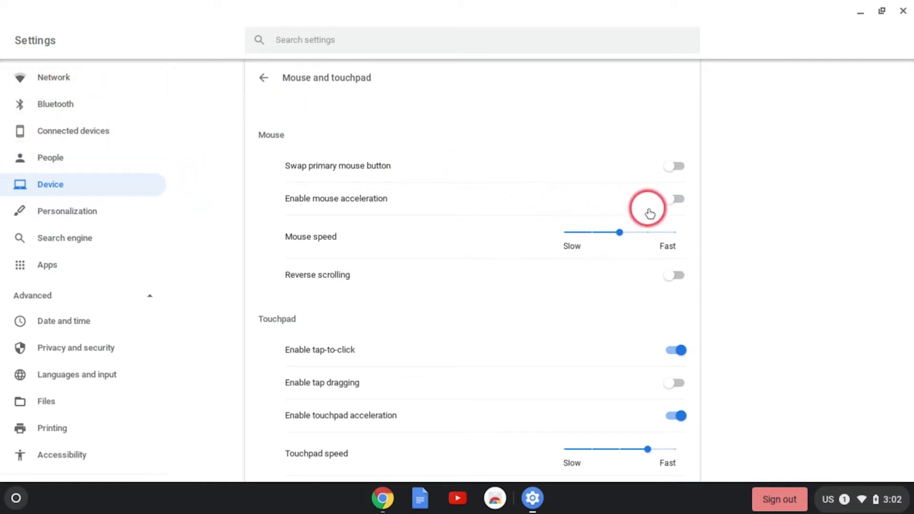
left_click(674, 205)
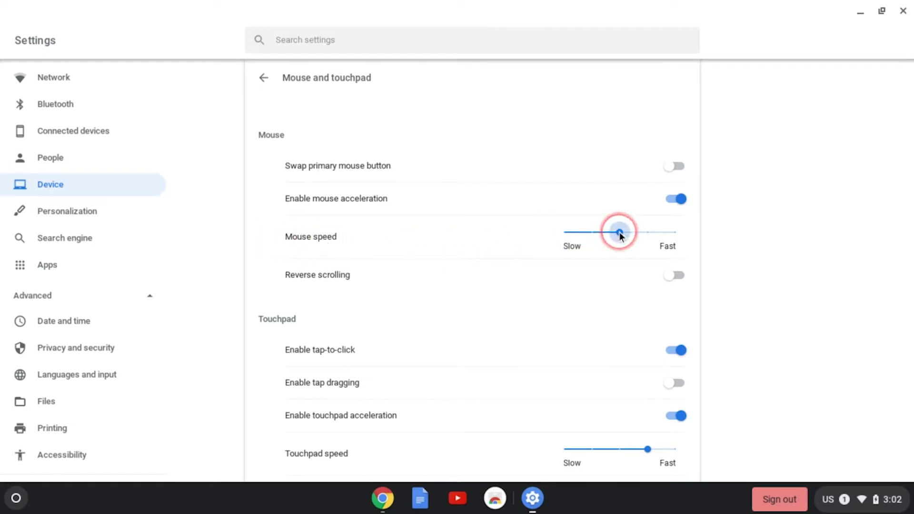
left_click_drag(619, 232, 655, 230)
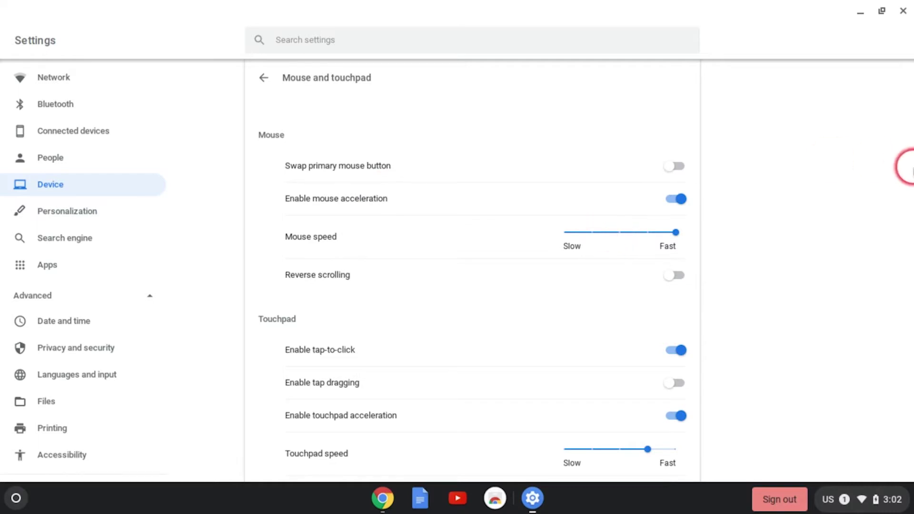
mouse_move(908, 167)
left_click_drag(674, 232, 540, 224)
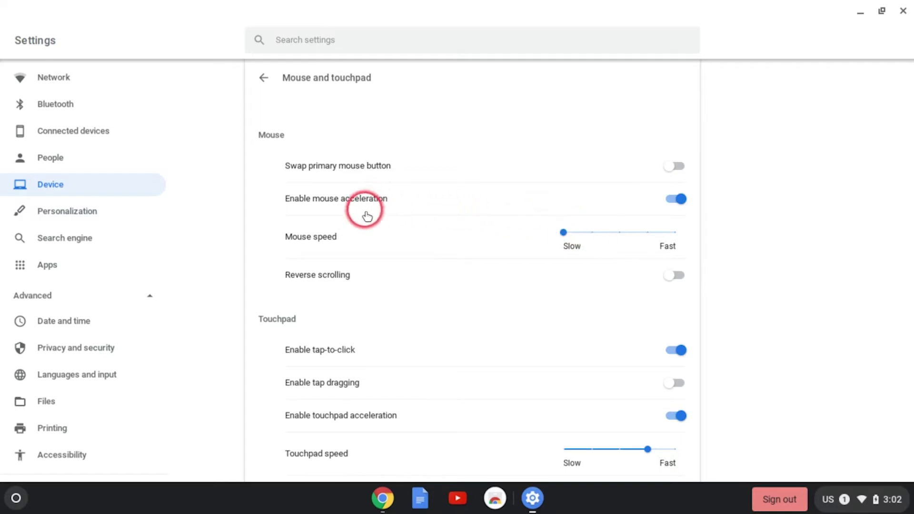
left_click_drag(567, 234, 621, 243)
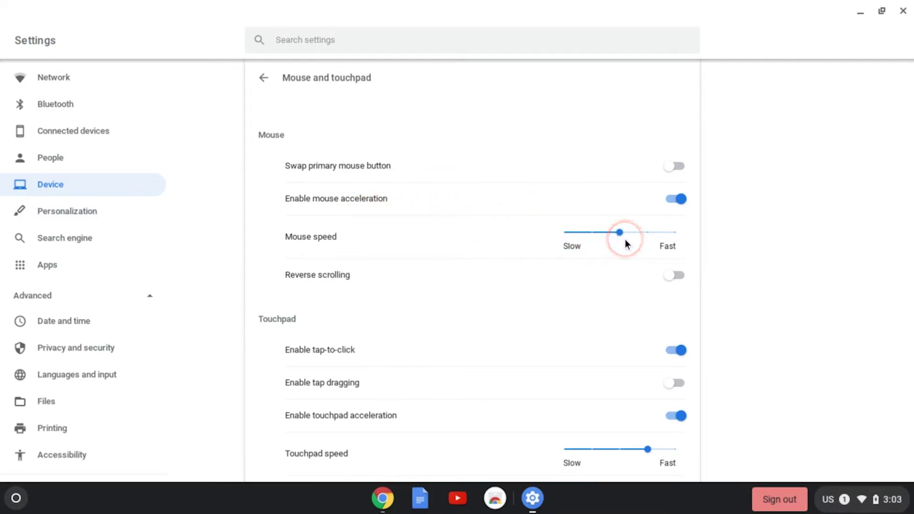
left_click_drag(623, 241, 618, 232)
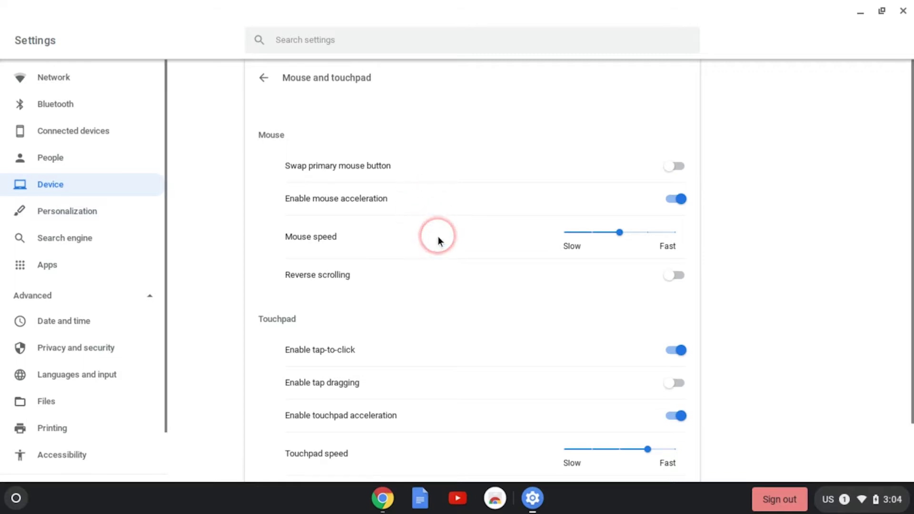
scroll(438, 236, "down", 2)
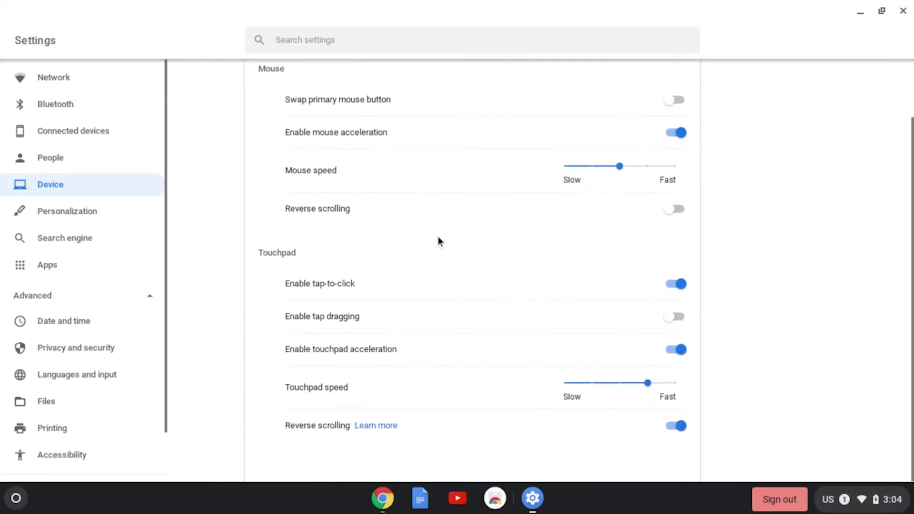
scroll(440, 241, "up", 2)
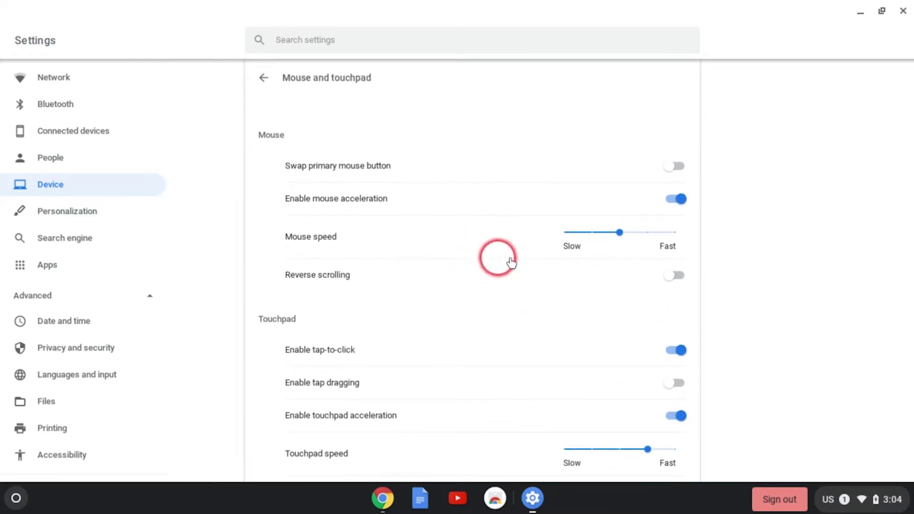
left_click(671, 278)
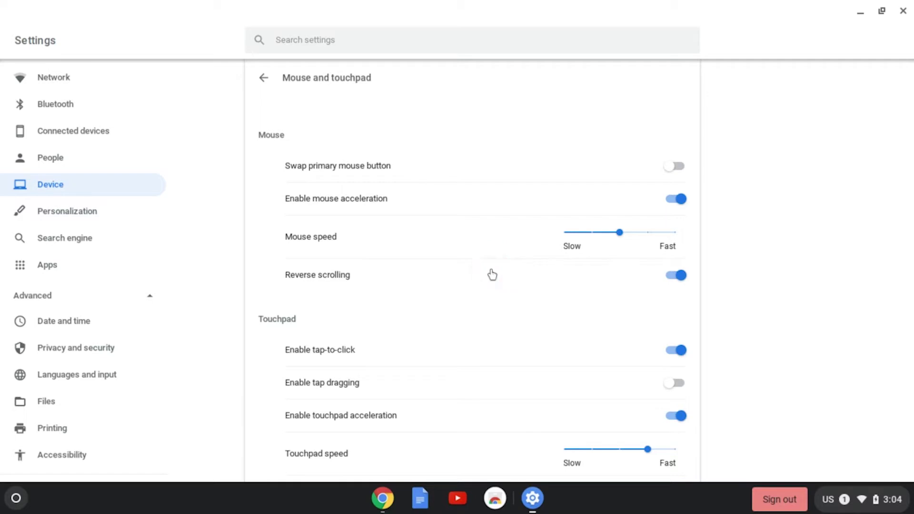
scroll(492, 275, "down", 3)
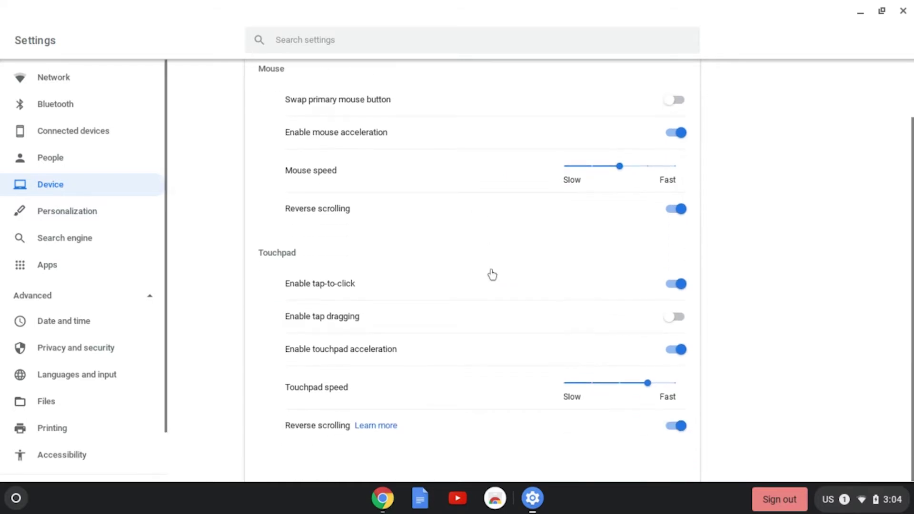
scroll(492, 275, "up", 3)
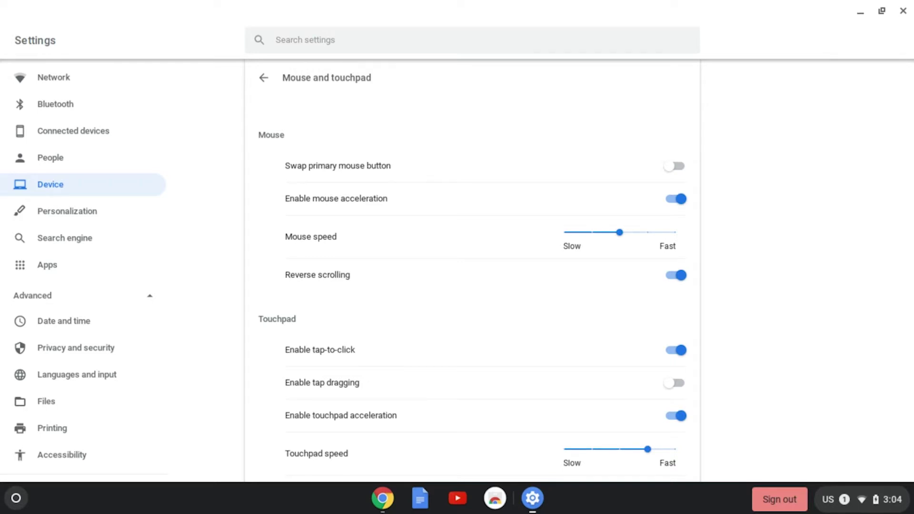
left_click(693, 276)
scroll(289, 275, "down", 3)
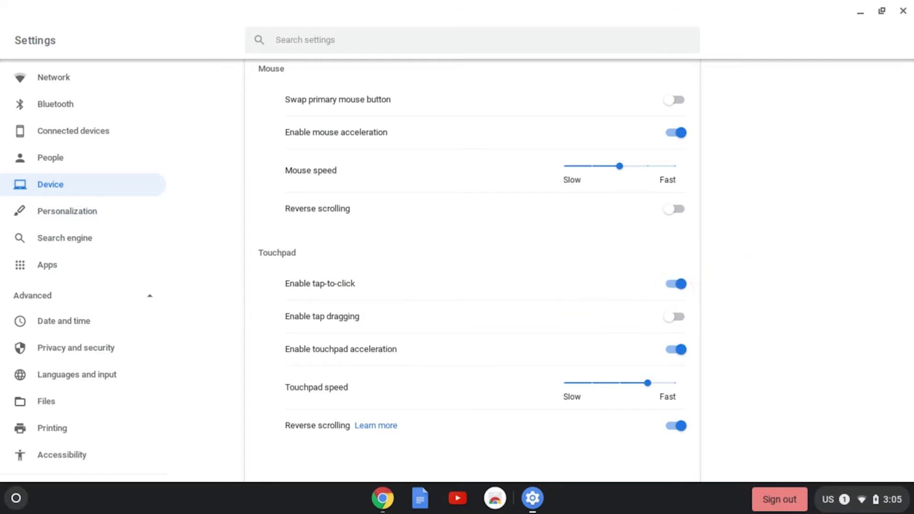
left_click(677, 285)
left_click(677, 287)
left_click(677, 316)
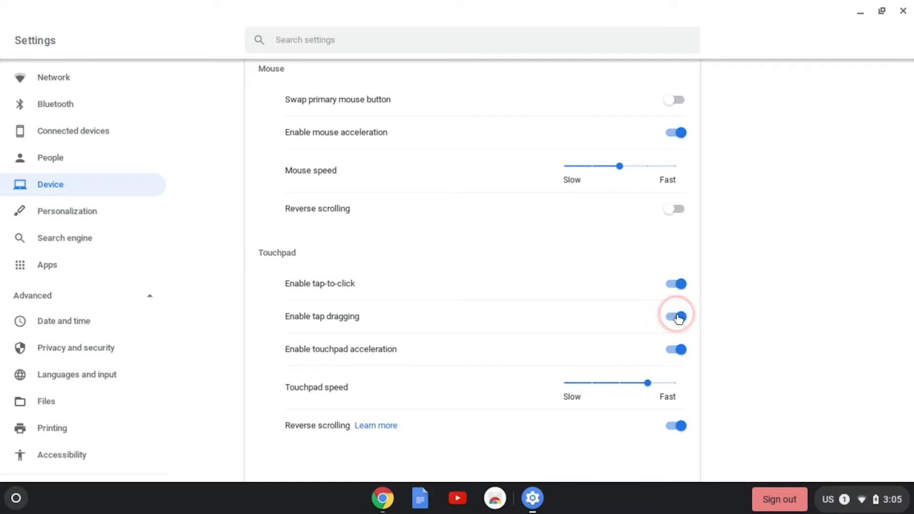
left_click(860, 12)
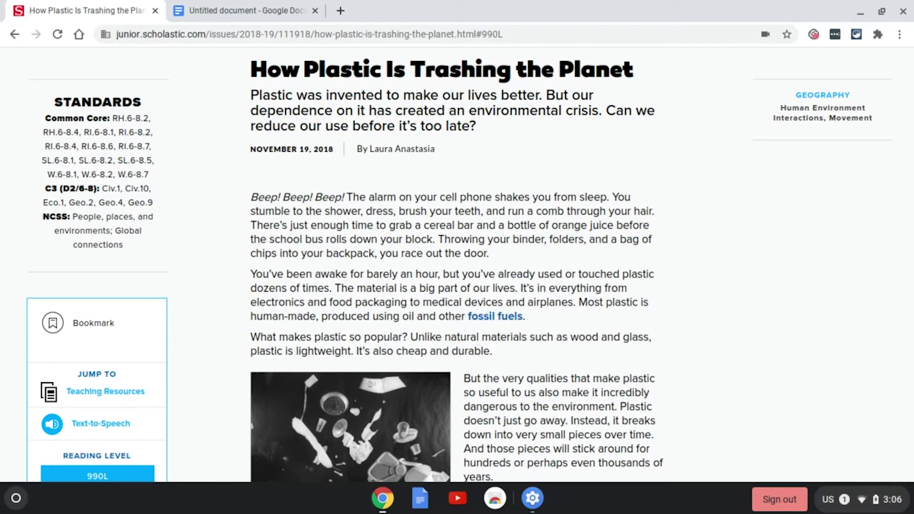
Select the opening 'Beep! Beep!' article text, clear the selection, and bring Settings back
left_click_drag(251, 197, 573, 200)
double_click(331, 195)
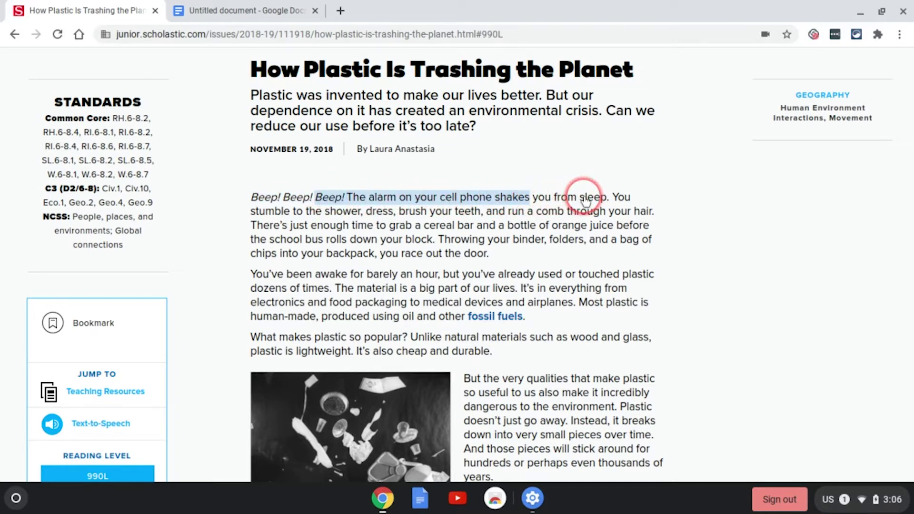
left_click(586, 201)
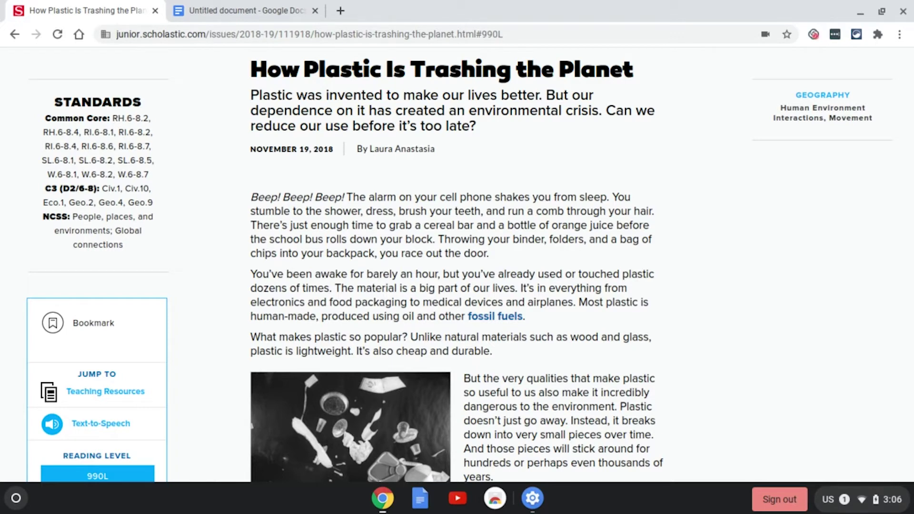
left_click(533, 498)
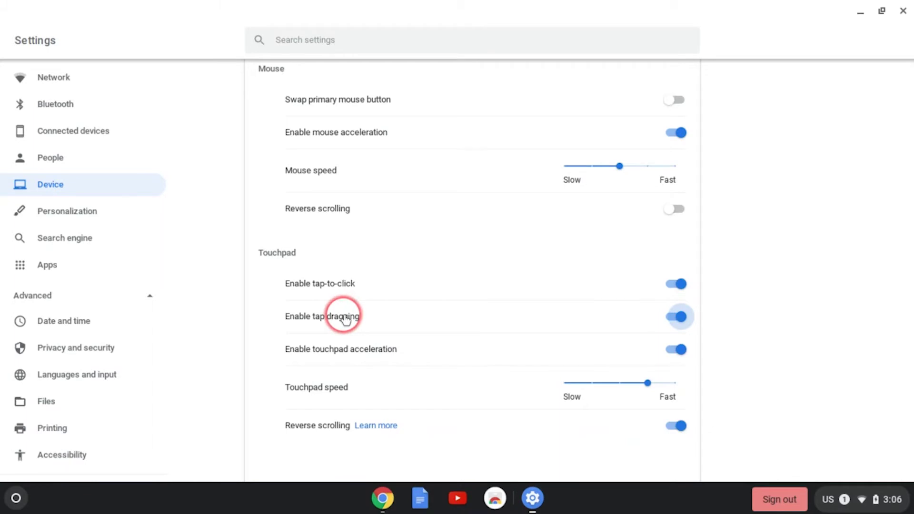
Turn off tap dragging, toggle touchpad acceleration off and back on, and set touchpad speed to Fast
left_click(679, 322)
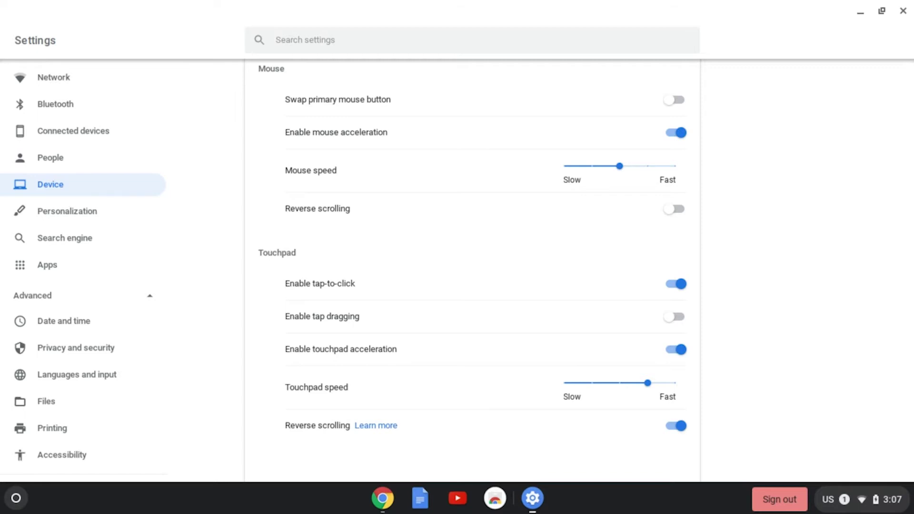
left_click(678, 353)
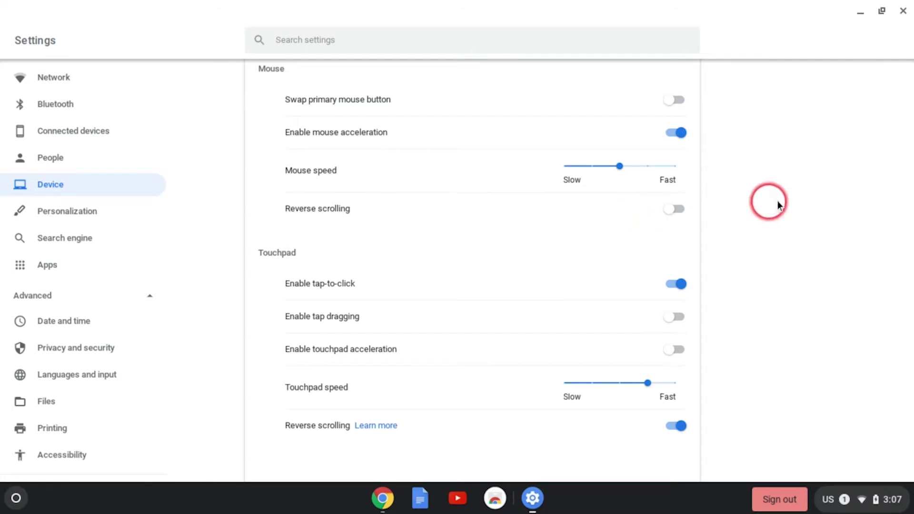
mouse_move(905, 243)
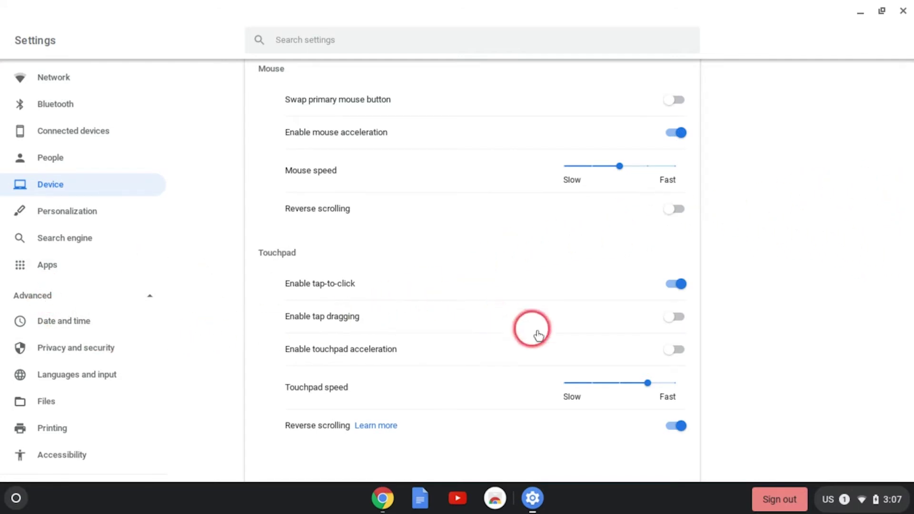
left_click(680, 350)
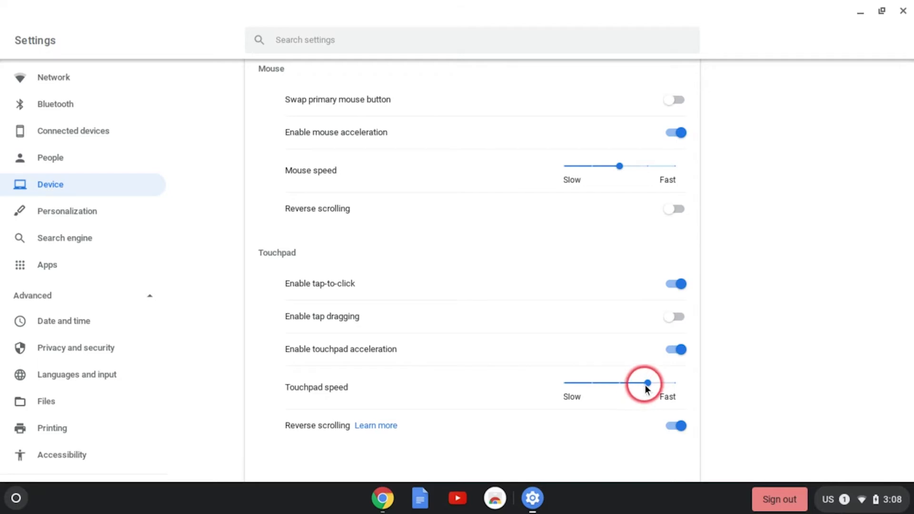
left_click_drag(649, 382, 689, 388)
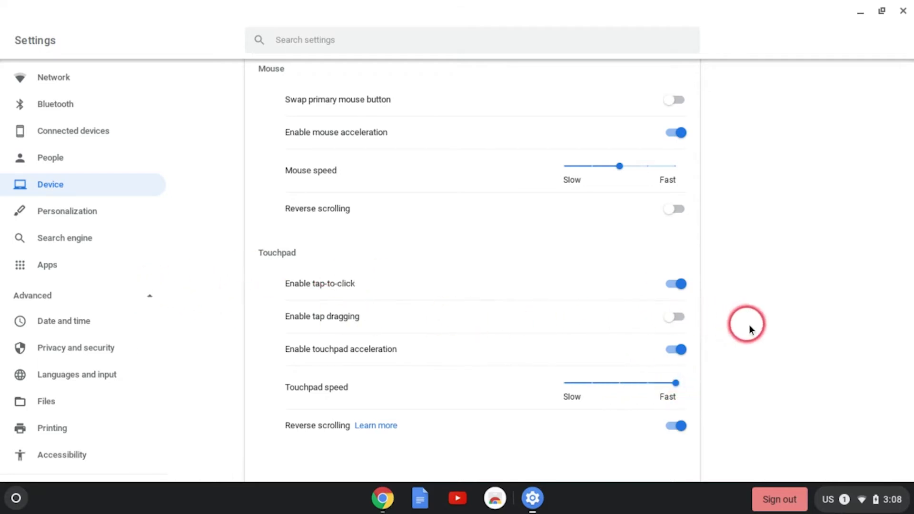
Set touchpad speed one step below Fast, disable touchpad reverse scrolling, and return to the Chrome article
left_click_drag(579, 381, 555, 384)
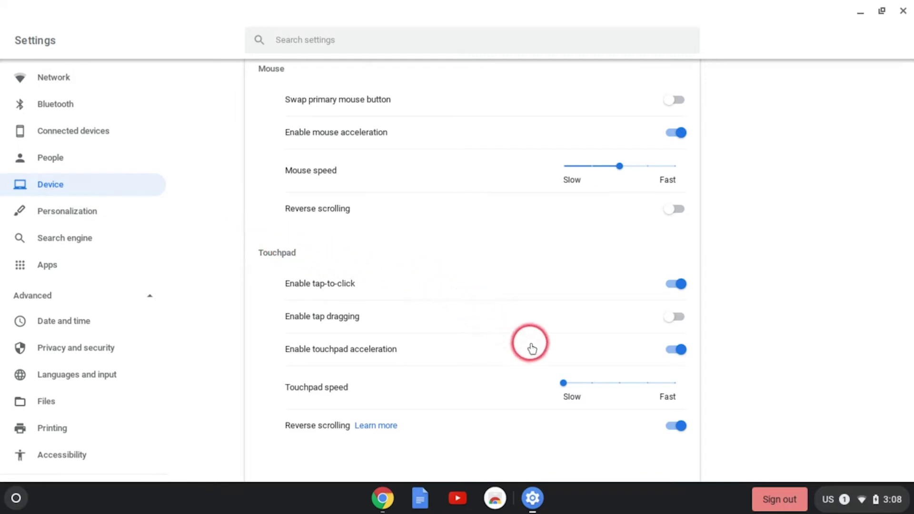
left_click(648, 383)
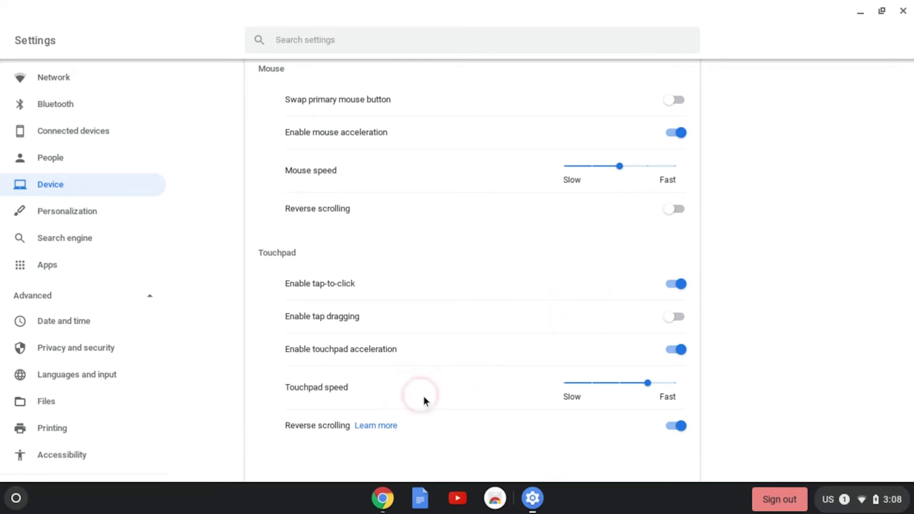
left_click(285, 435)
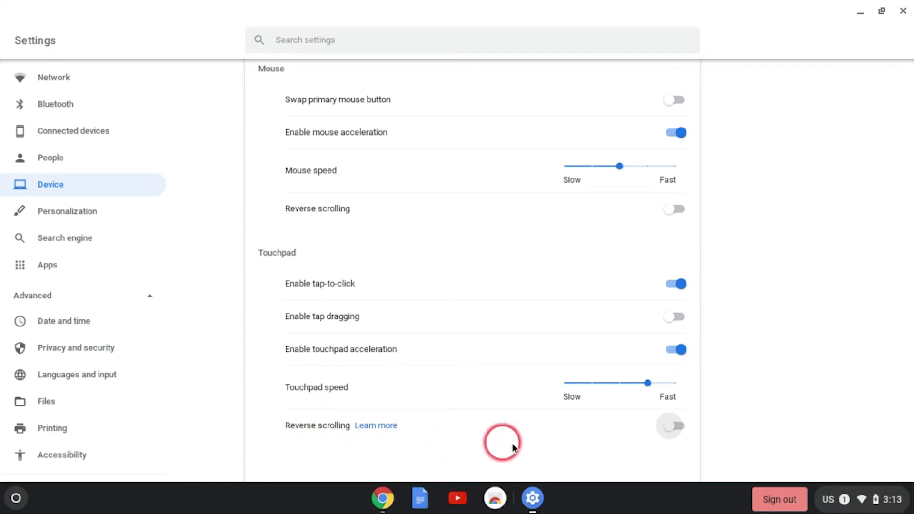
left_click(383, 498)
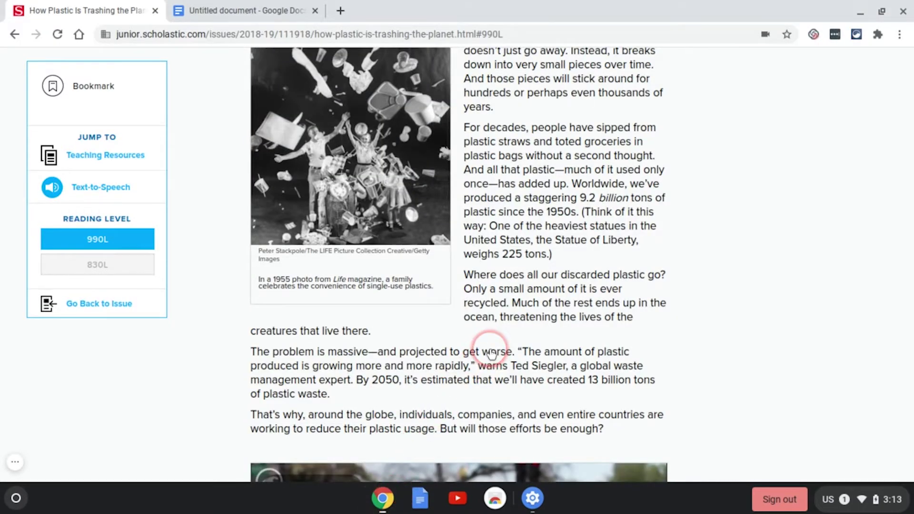
Scroll the plastic article down past Asia's Trash Problem and back up to its title
scroll(458, 266, "down", 10)
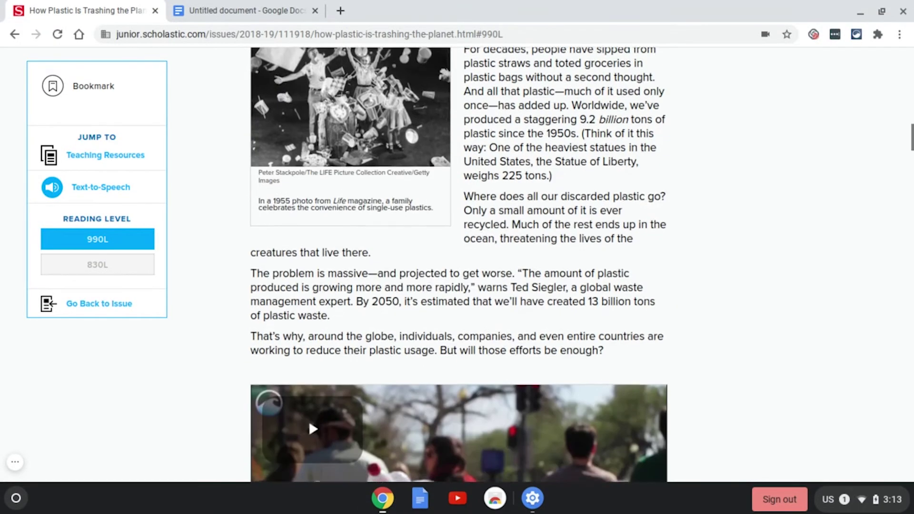
scroll(458, 266, "down", 7)
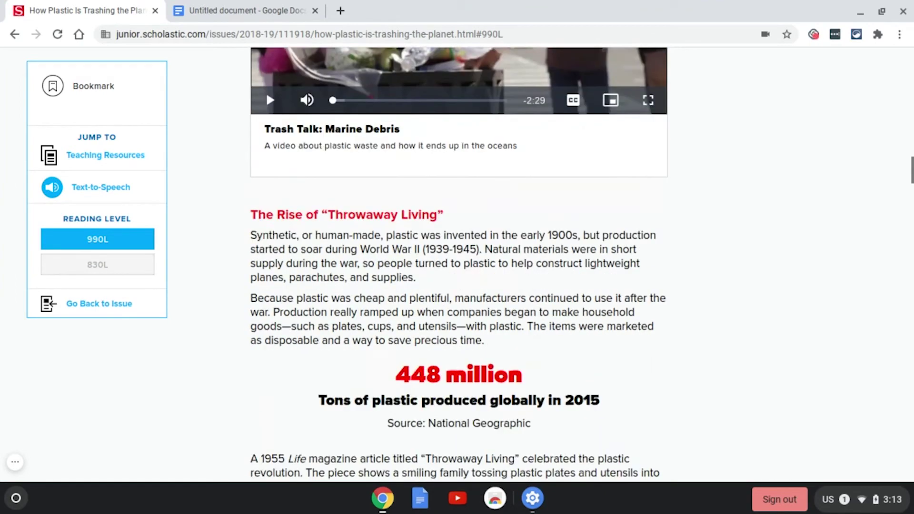
scroll(458, 266, "down", 7)
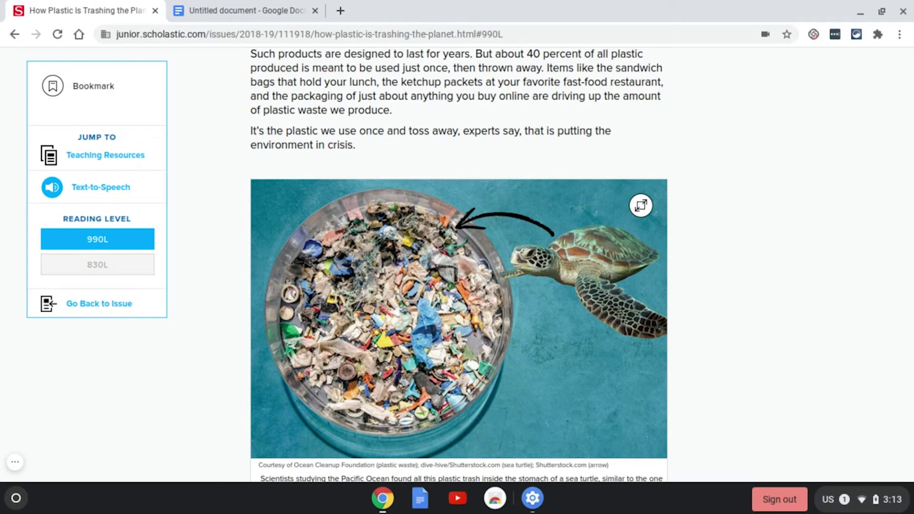
scroll(457, 267, "down", 13)
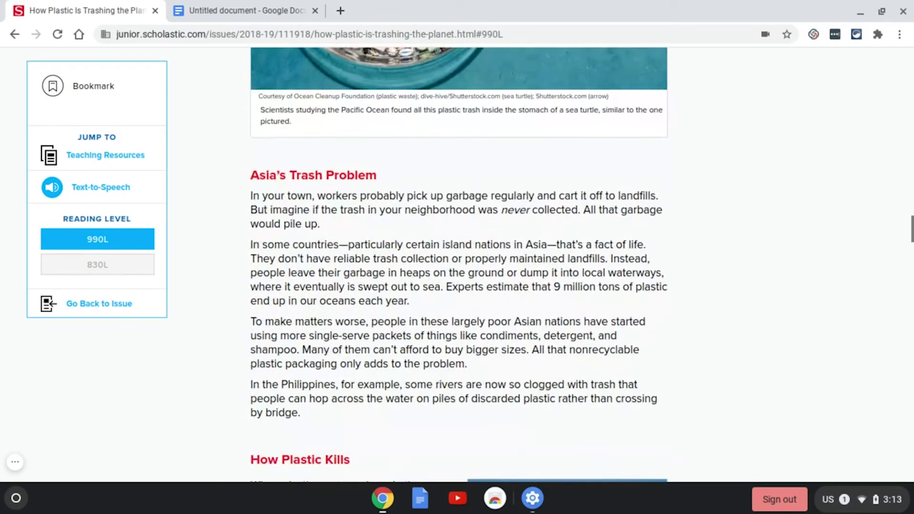
scroll(459, 266, "down", 8)
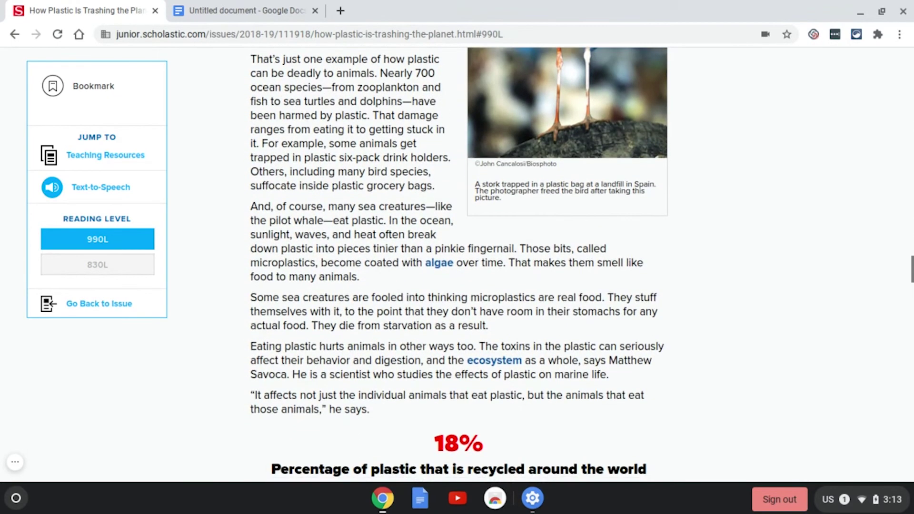
scroll(460, 266, "up", 12)
scroll(460, 266, "up", 20)
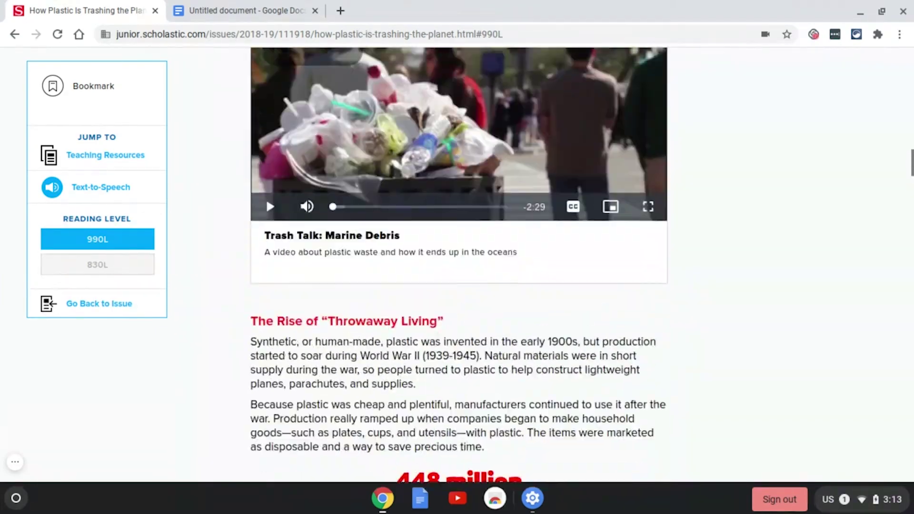
scroll(457, 267, "up", 10)
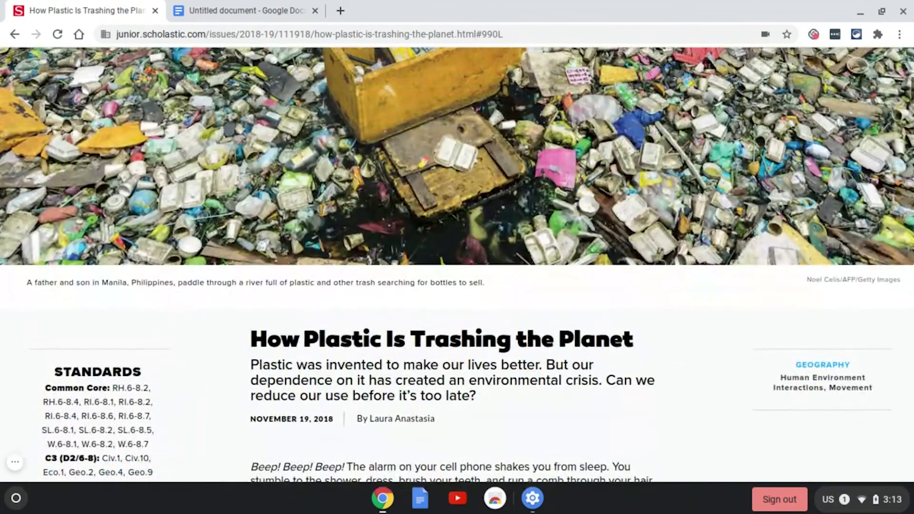
scroll(457, 267, "down", 4)
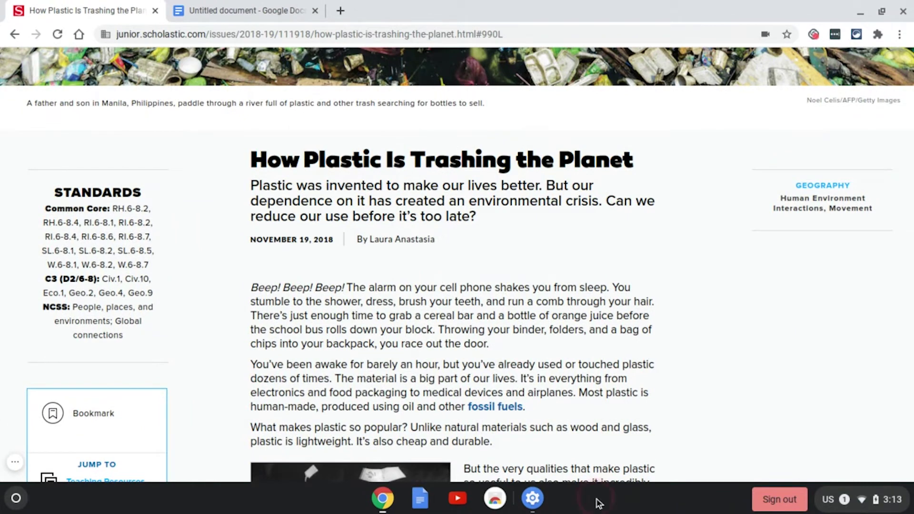
Turn touchpad reverse scrolling back on and test scrolling the plastic article
left_click(529, 498)
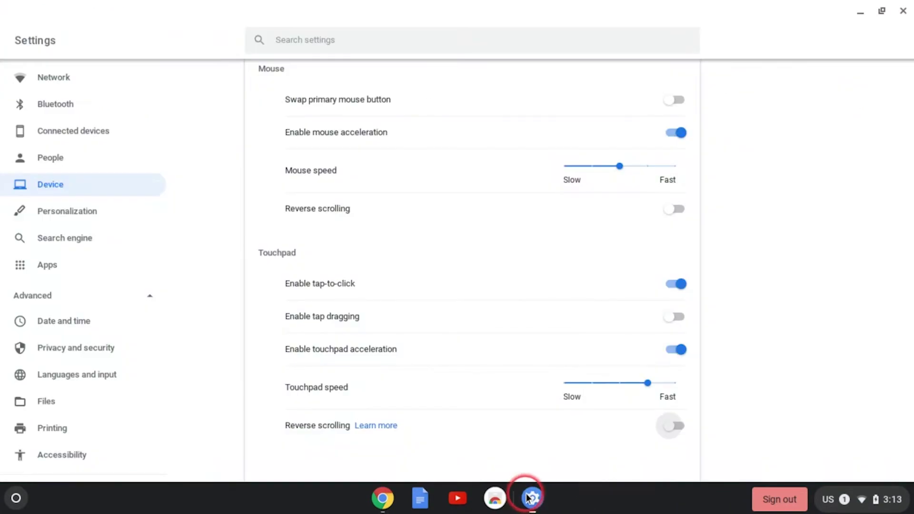
left_click(671, 426)
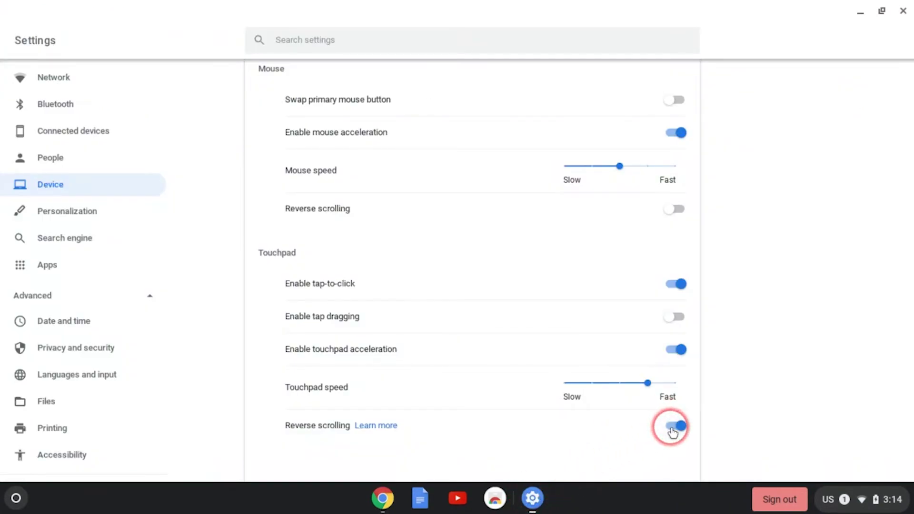
left_click(383, 500)
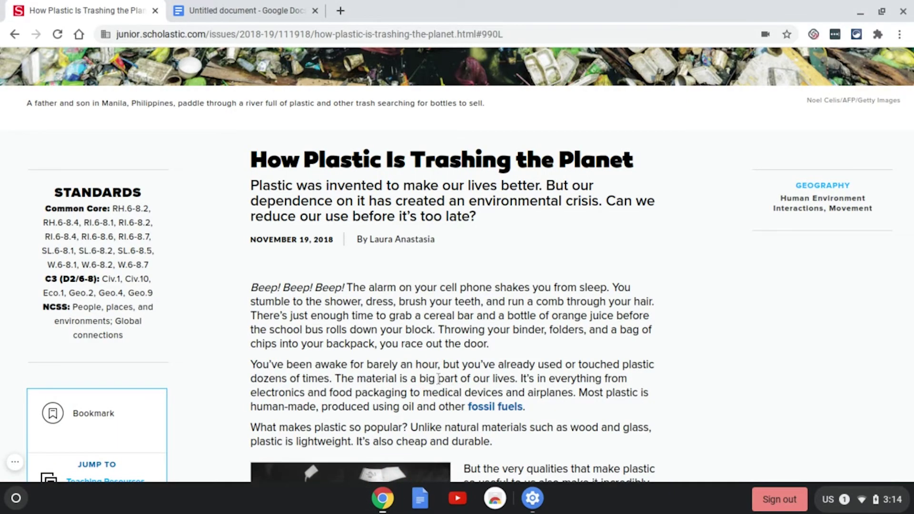
scroll(457, 265, "down", 10)
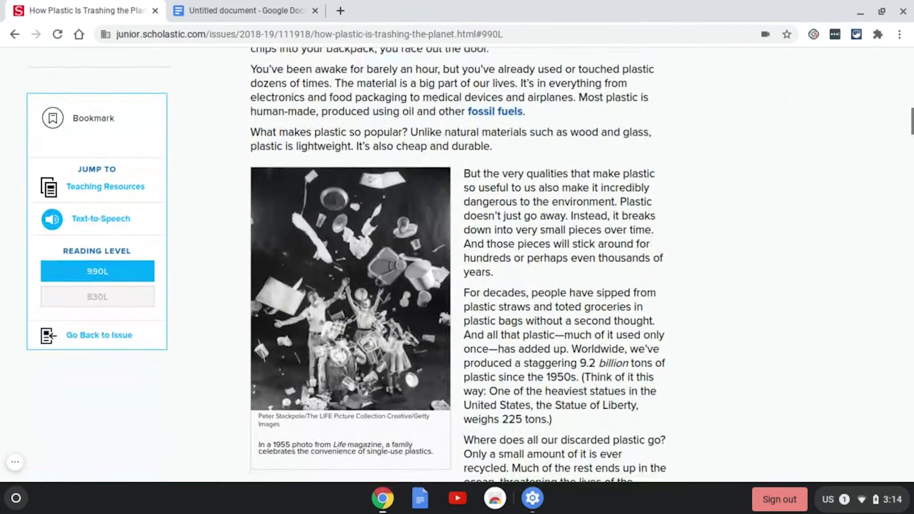
scroll(459, 264, "down", 12)
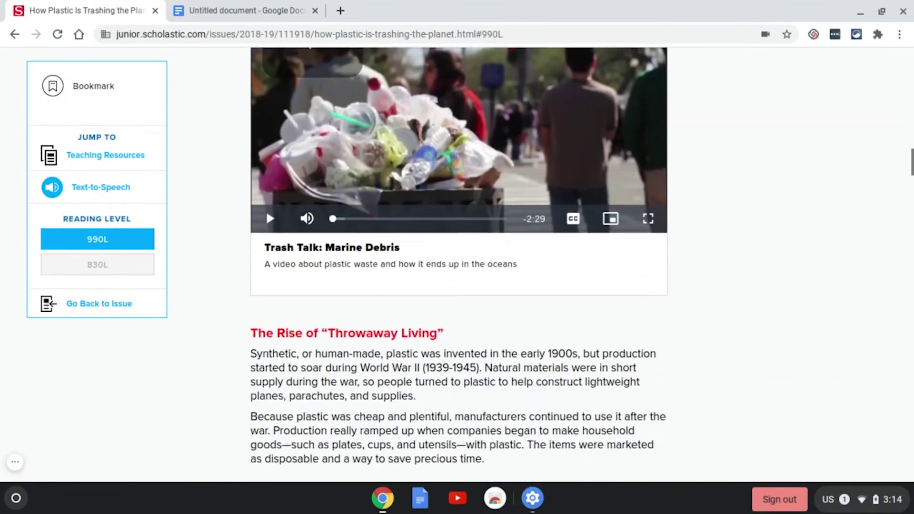
scroll(458, 266, "down", 4)
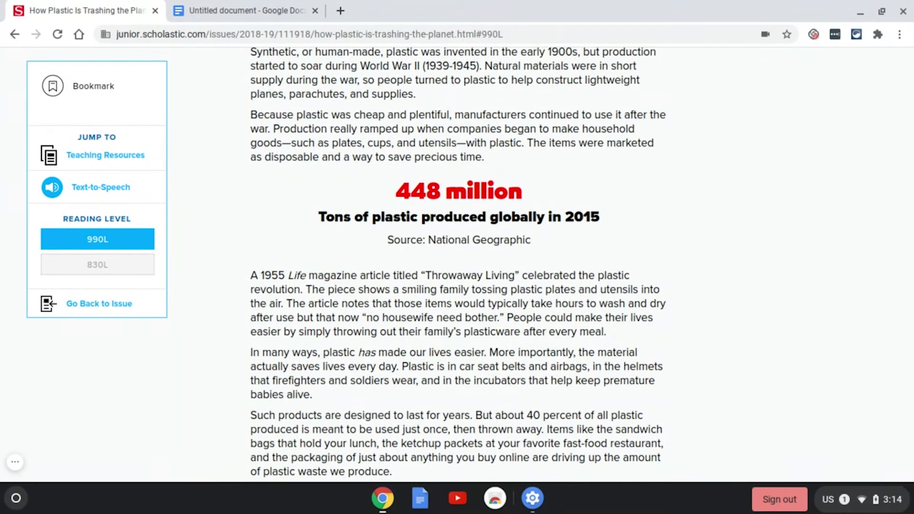
scroll(459, 264, "down", 1)
scroll(459, 265, "up", 20)
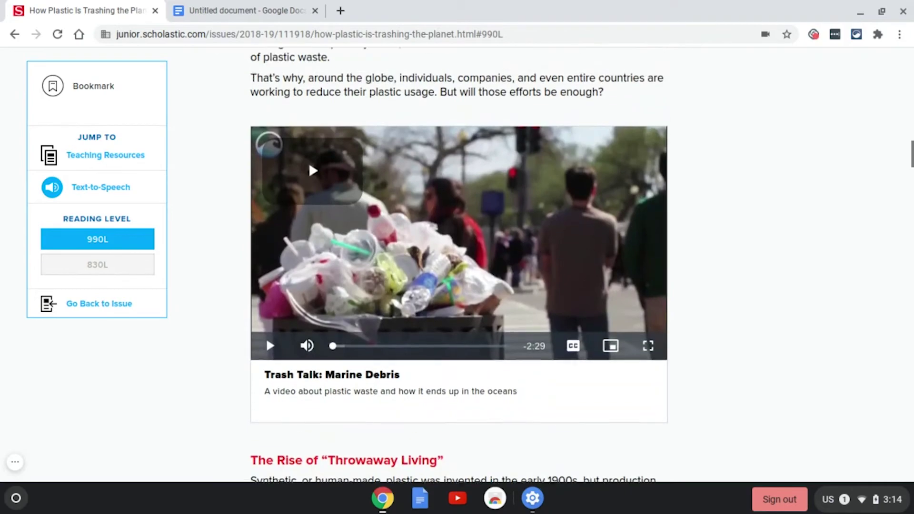
scroll(459, 265, "up", 9)
scroll(459, 265, "down", 5)
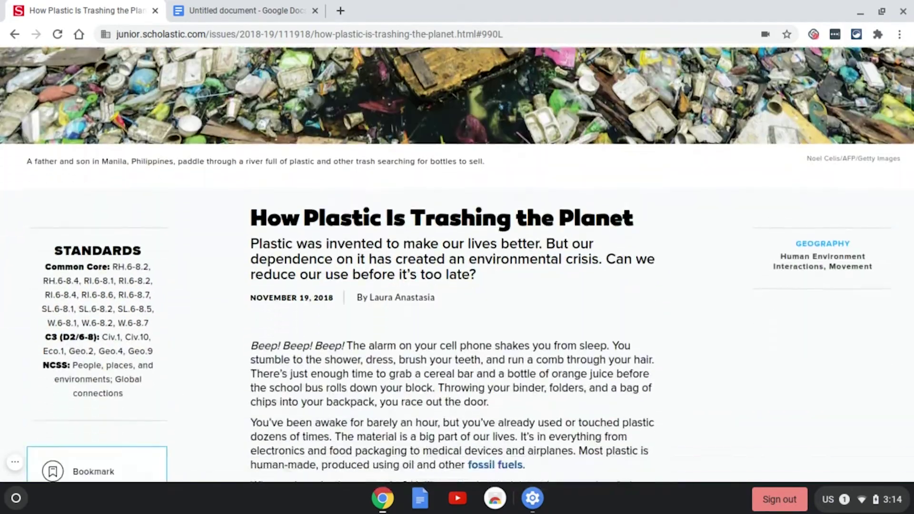
scroll(459, 265, "down", 2)
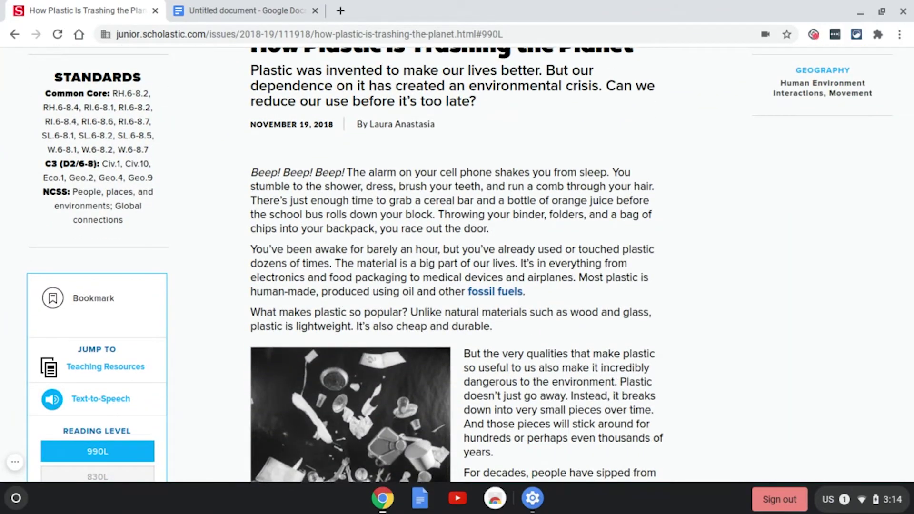
Turn touchpad reverse scrolling off again, test it on the article, then open Accessibility settings
left_click(533, 498)
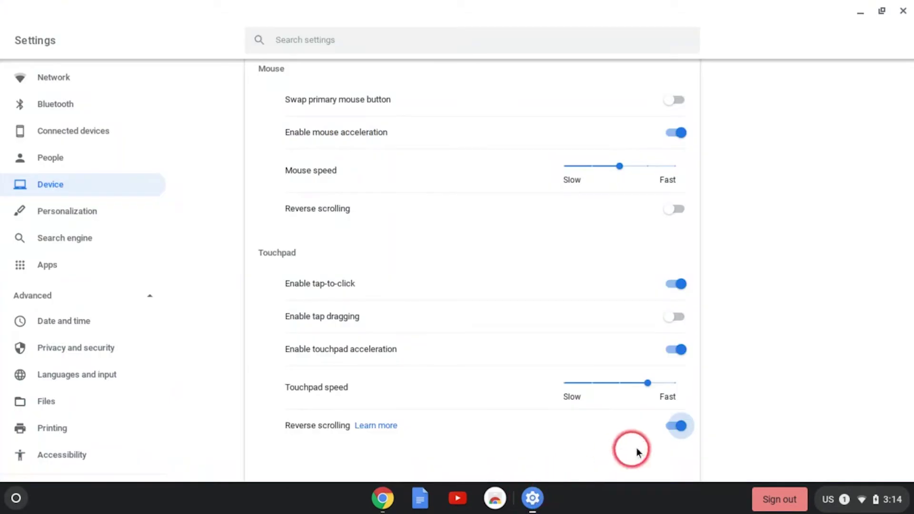
left_click(678, 426)
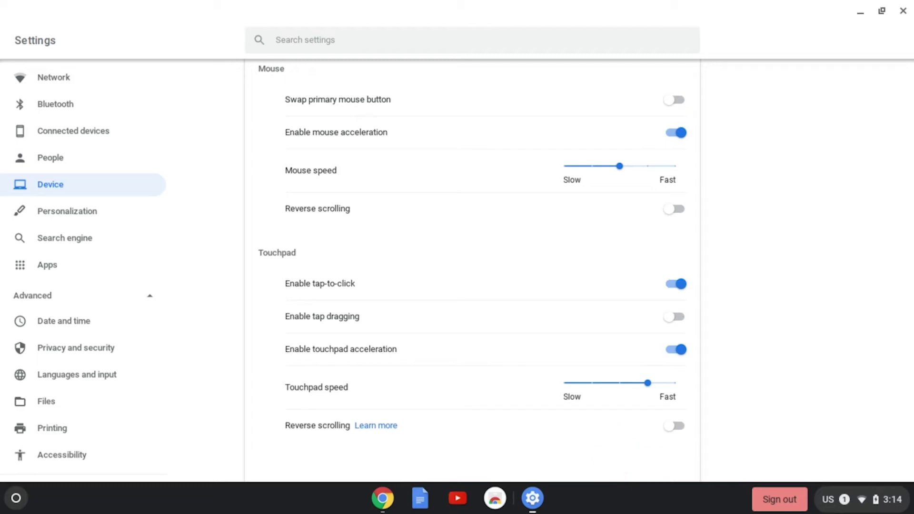
left_click(383, 498)
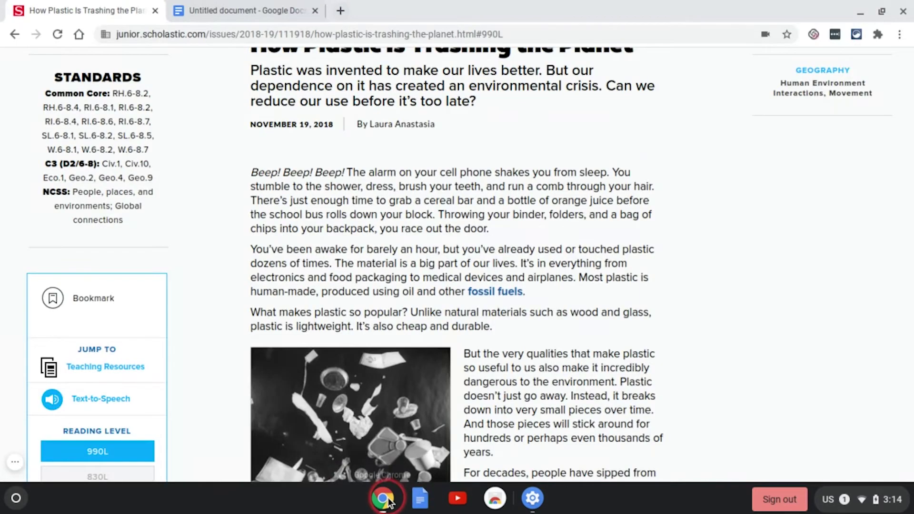
left_click(479, 326)
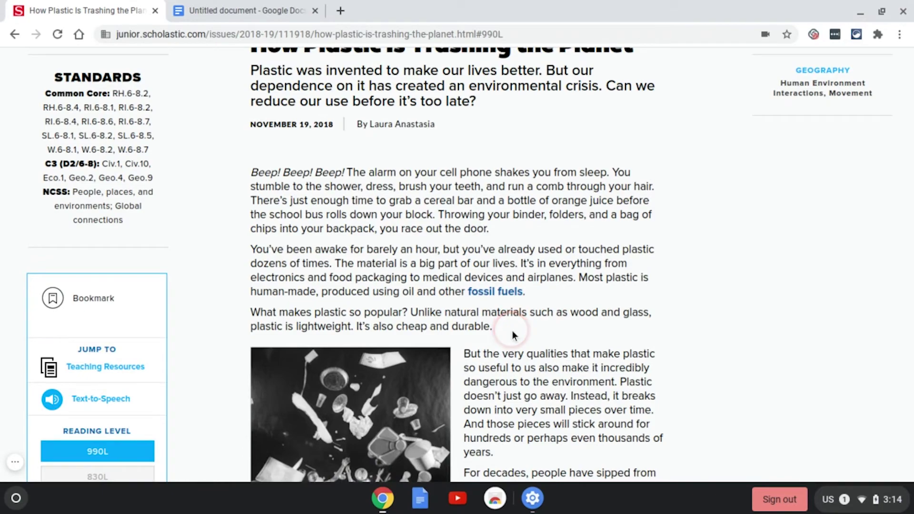
scroll(513, 335, "down", 15)
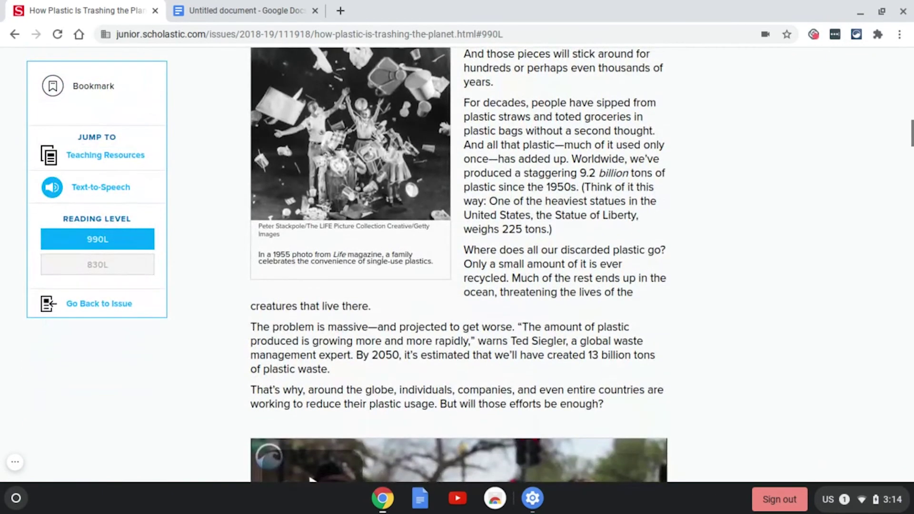
scroll(307, 411, "up", 15)
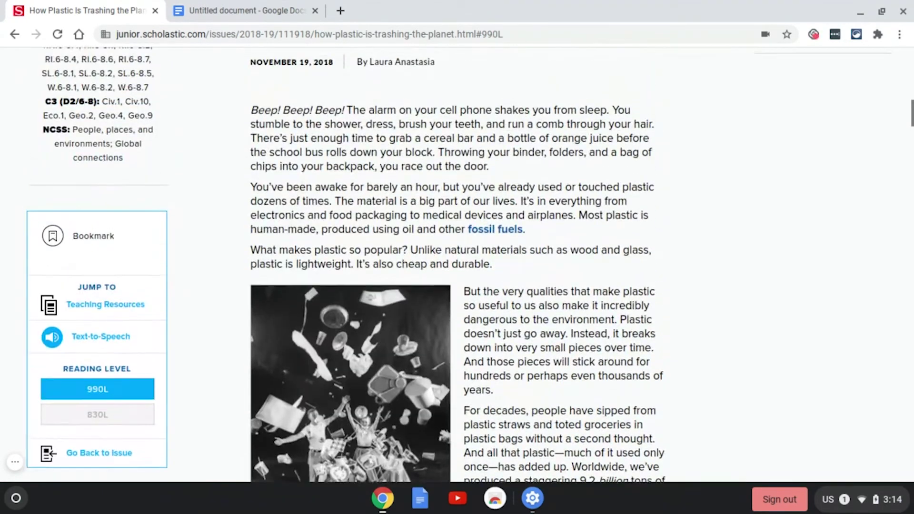
key("alt+Tab")
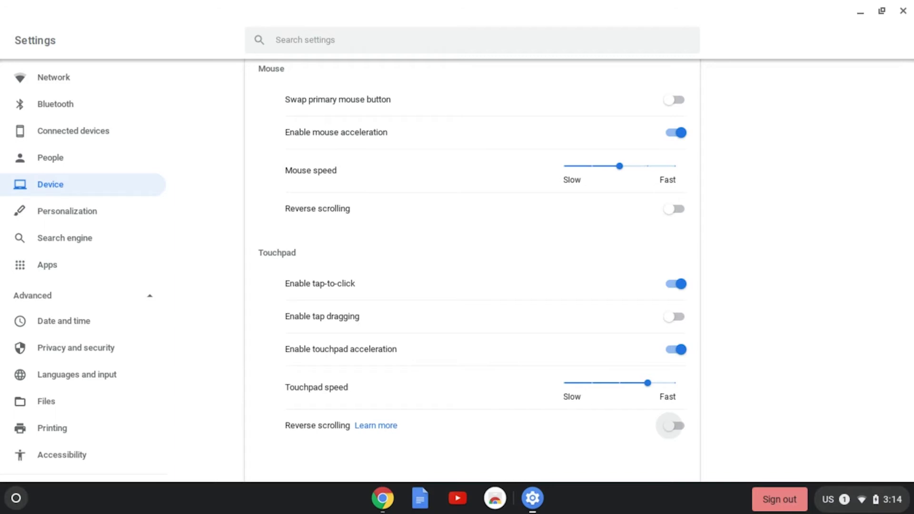
left_click(62, 455)
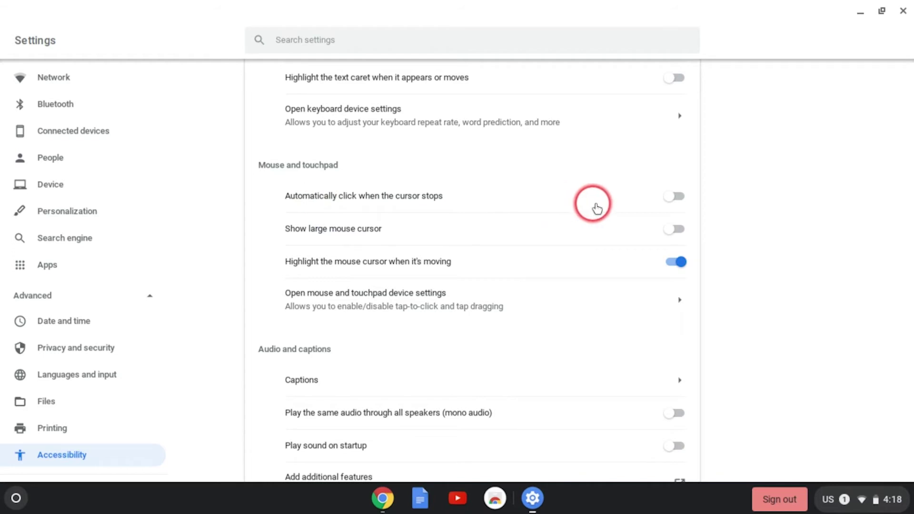
Enable automatic clicks, try a 2-second click delay, then set the delay back to 4 seconds
left_click(672, 199)
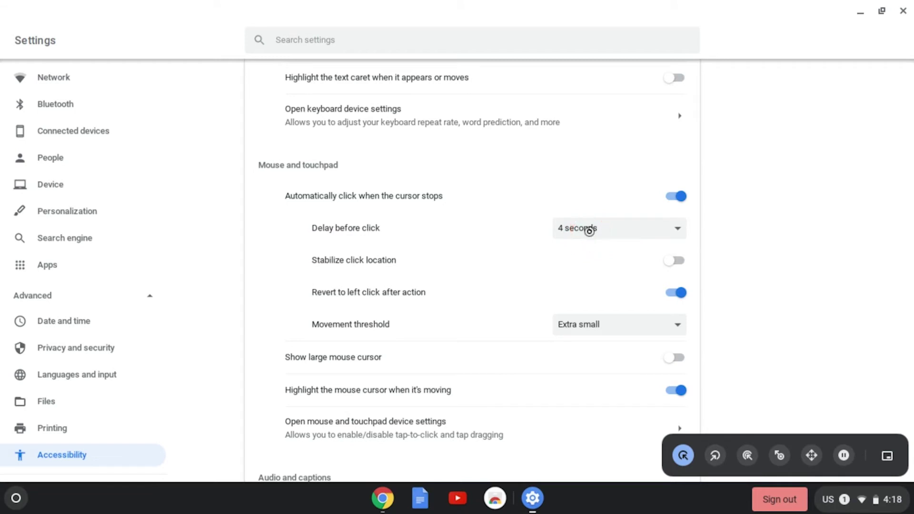
left_click(589, 229)
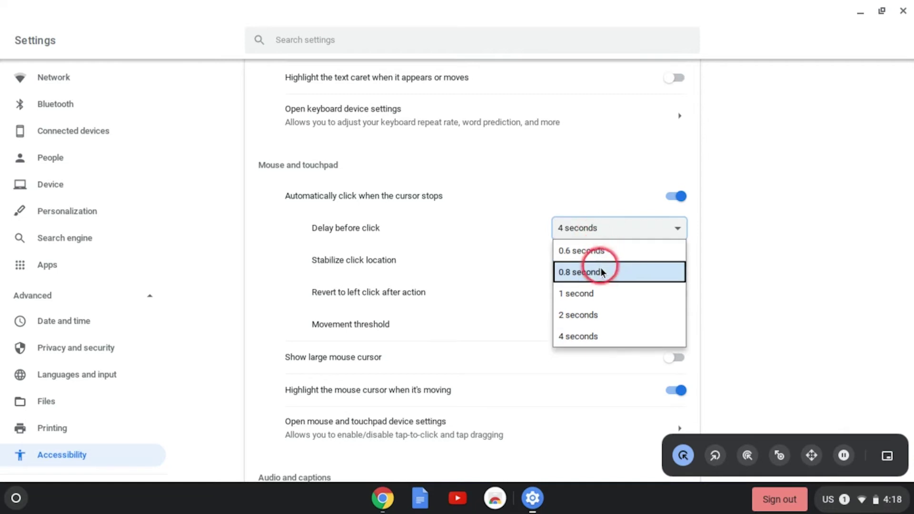
left_click(599, 317)
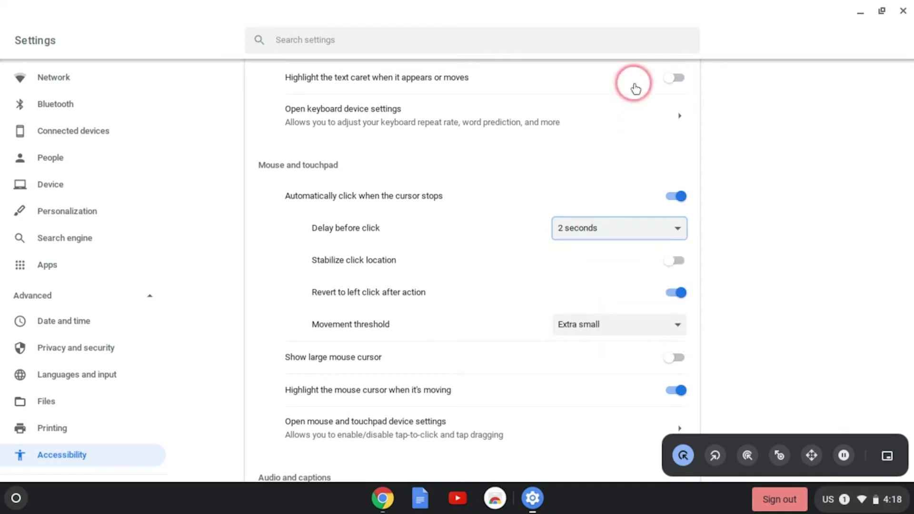
left_click(589, 232)
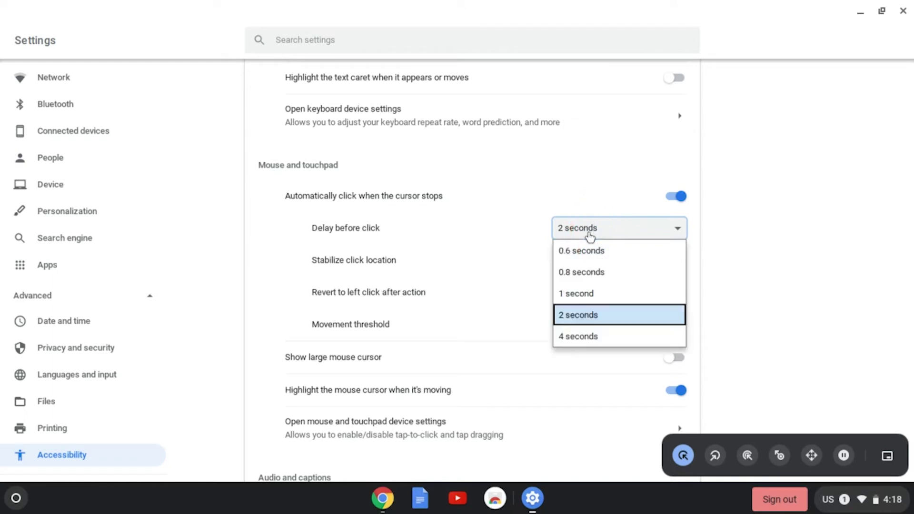
left_click(598, 341)
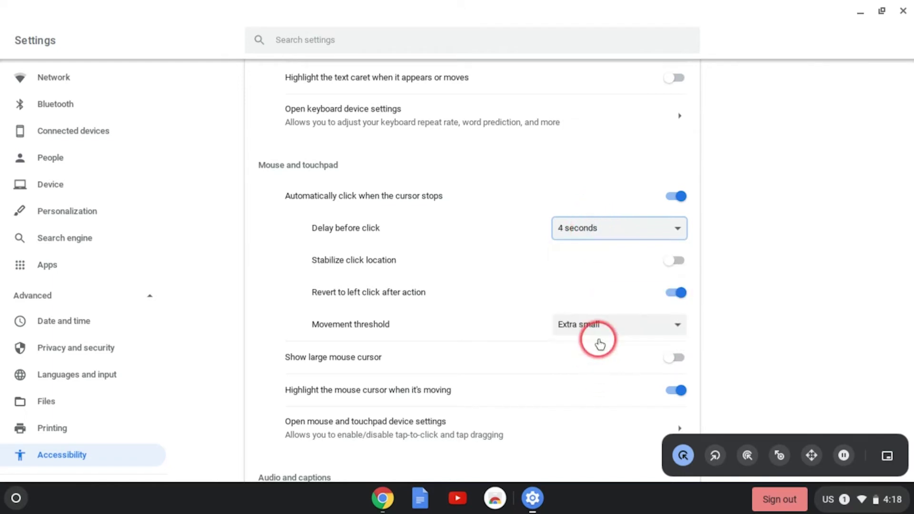
Set the movement threshold to Extra large and let an automatic click land on empty space
left_click(628, 321)
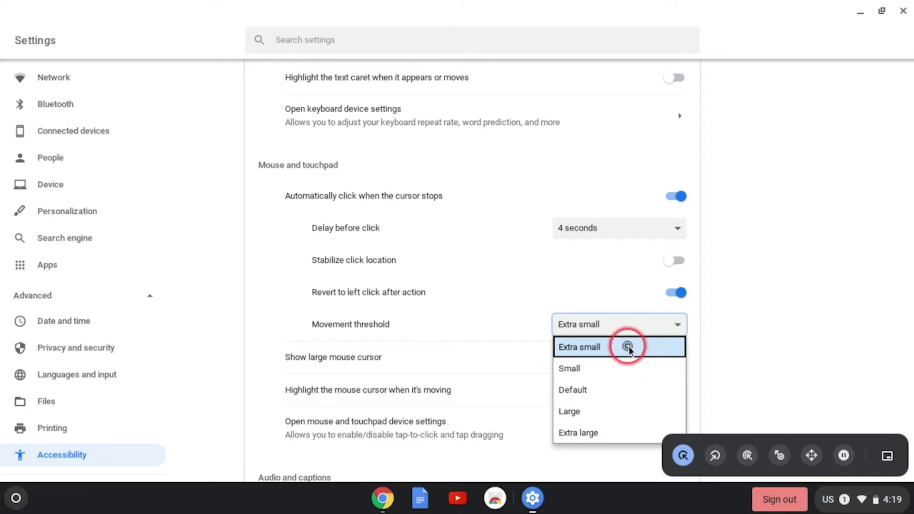
left_click(596, 433)
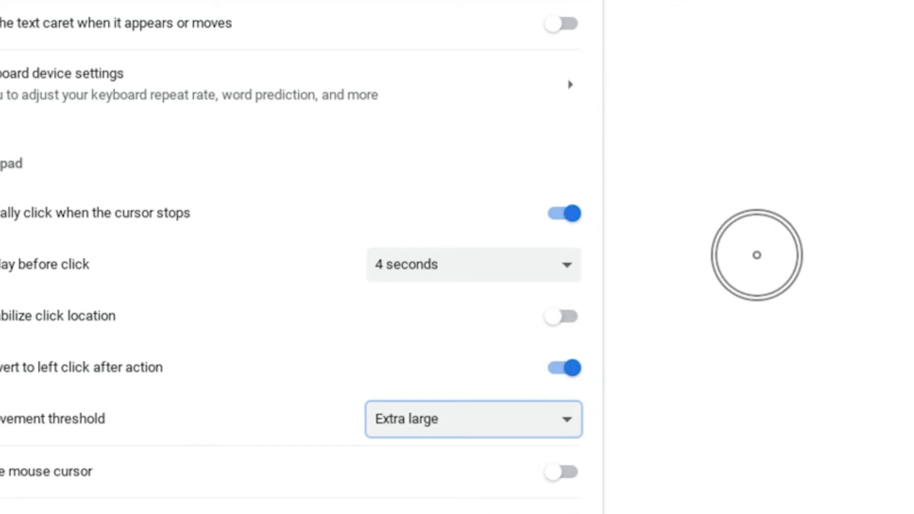
left_click(757, 255)
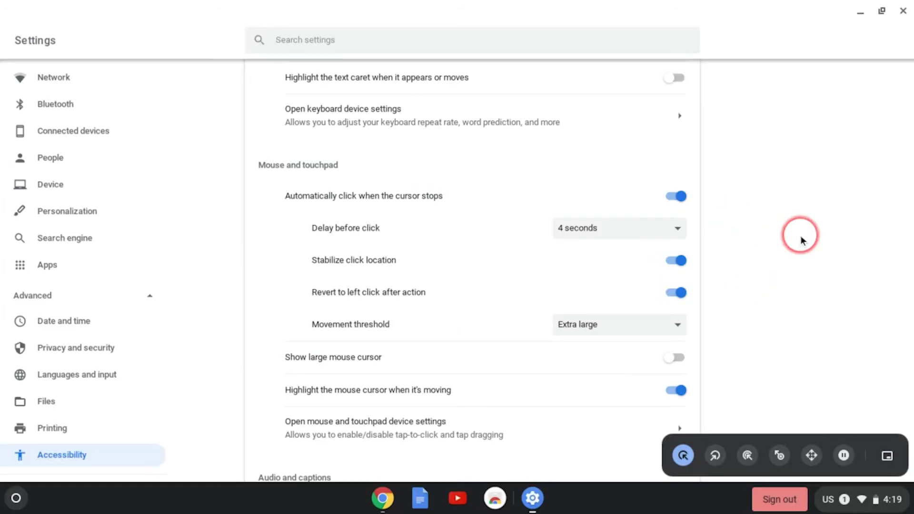
left_click(676, 260)
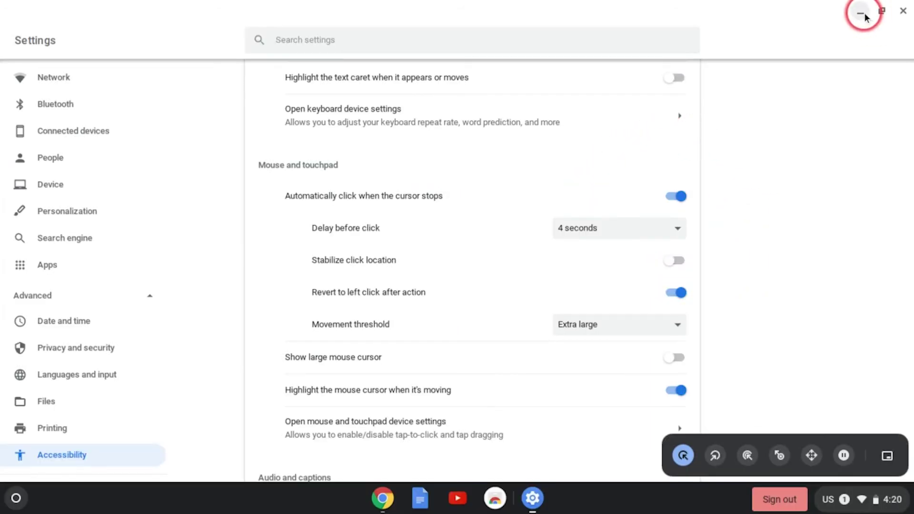
Reveal the article, open and close the fossil fuels definition popup, then minimize Chrome
left_click(864, 16)
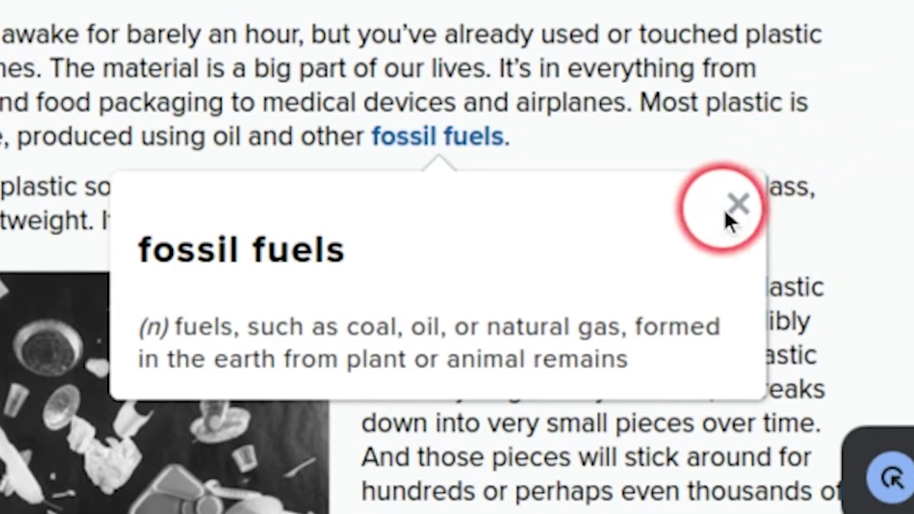
left_click(737, 209)
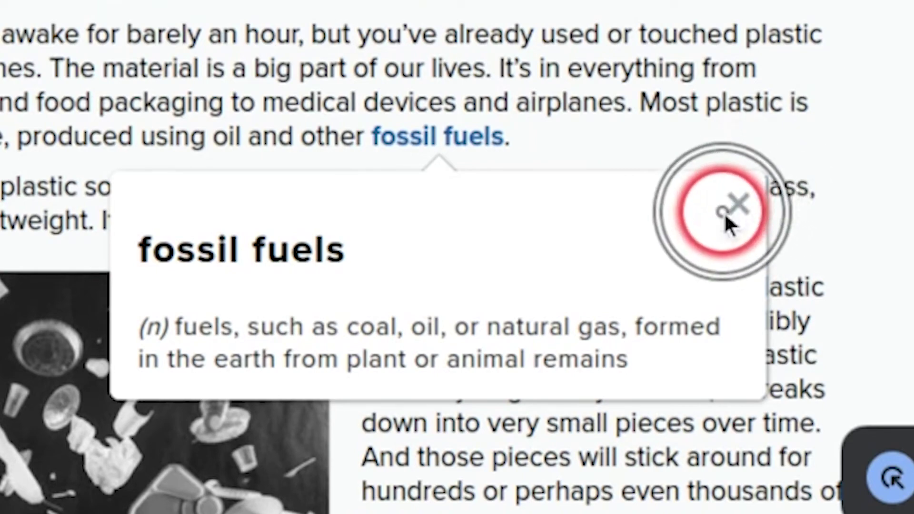
left_click(739, 208)
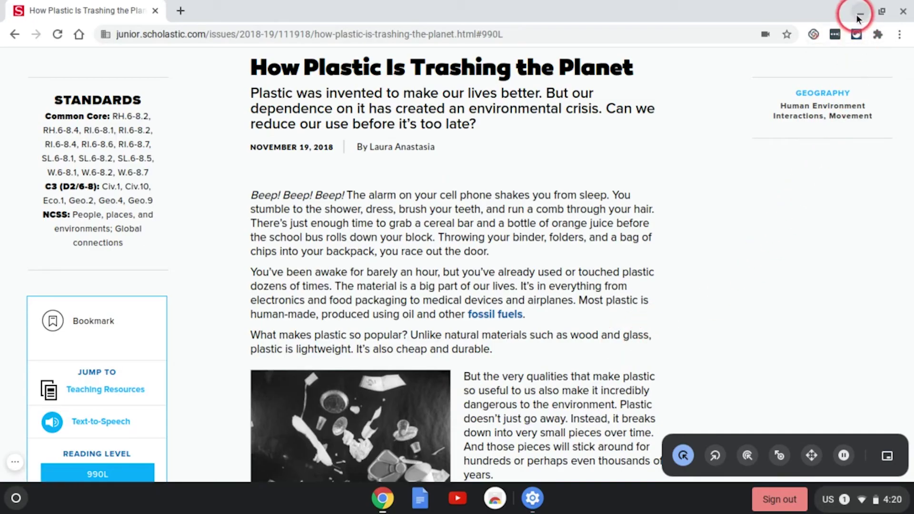
left_click(860, 13)
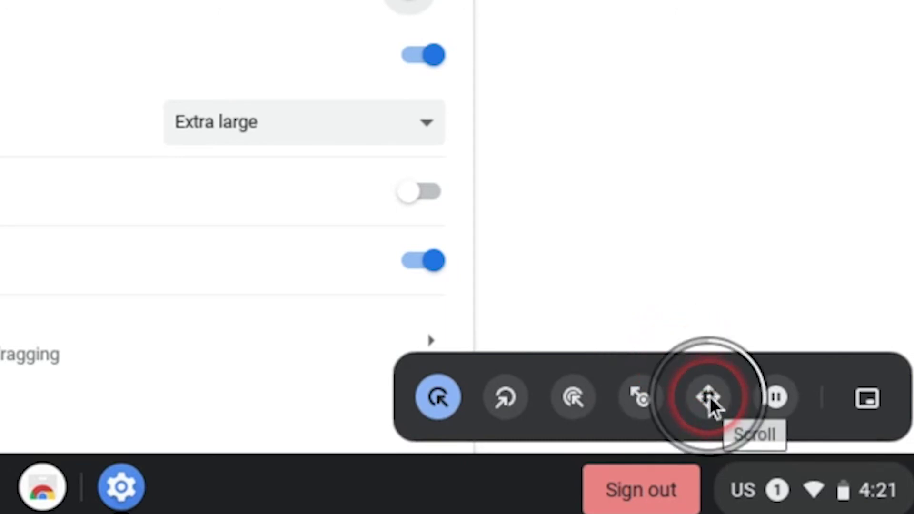
left_click(775, 398)
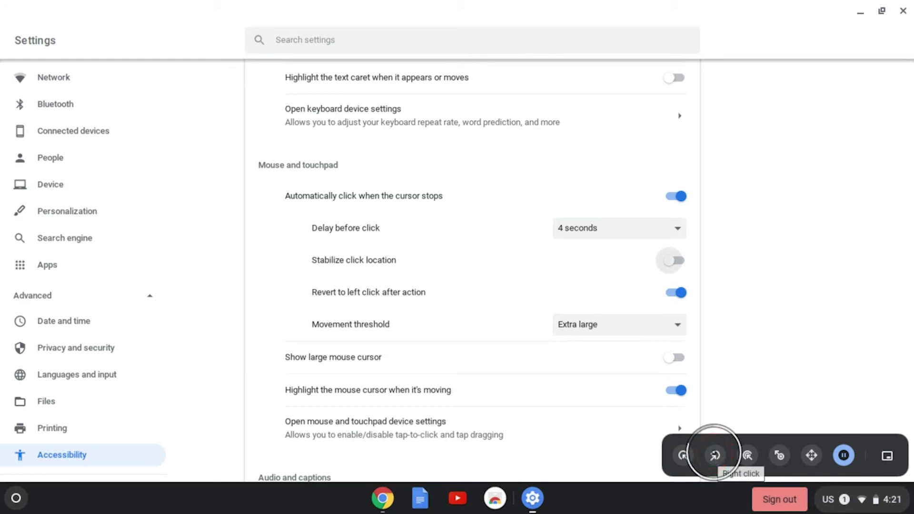
left_click(714, 455)
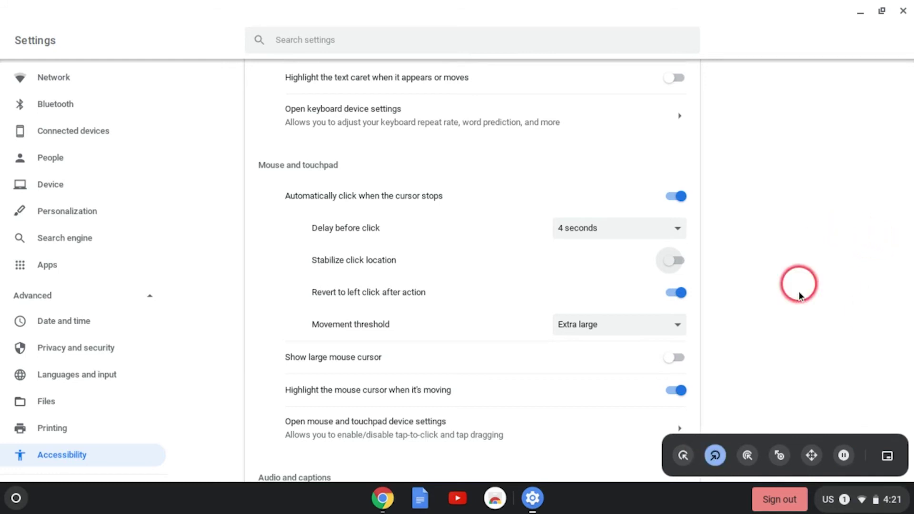
right_click(757, 163)
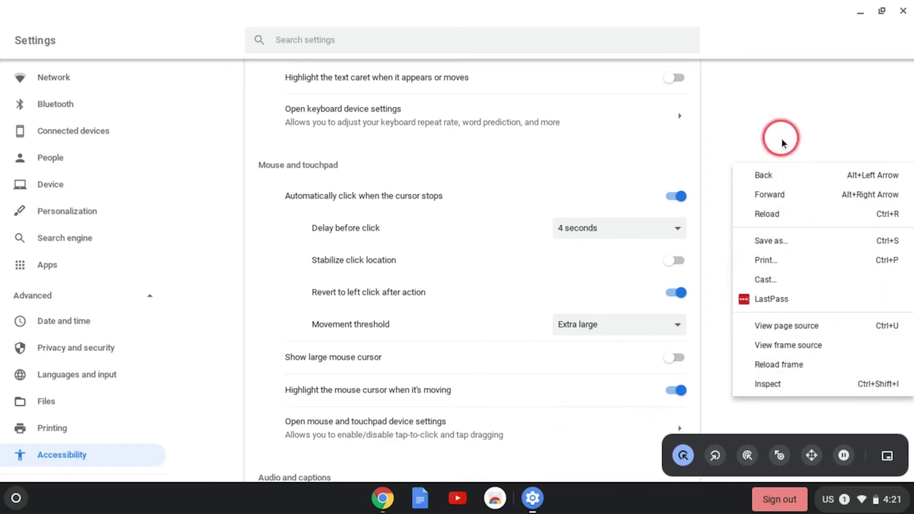
left_click(759, 124)
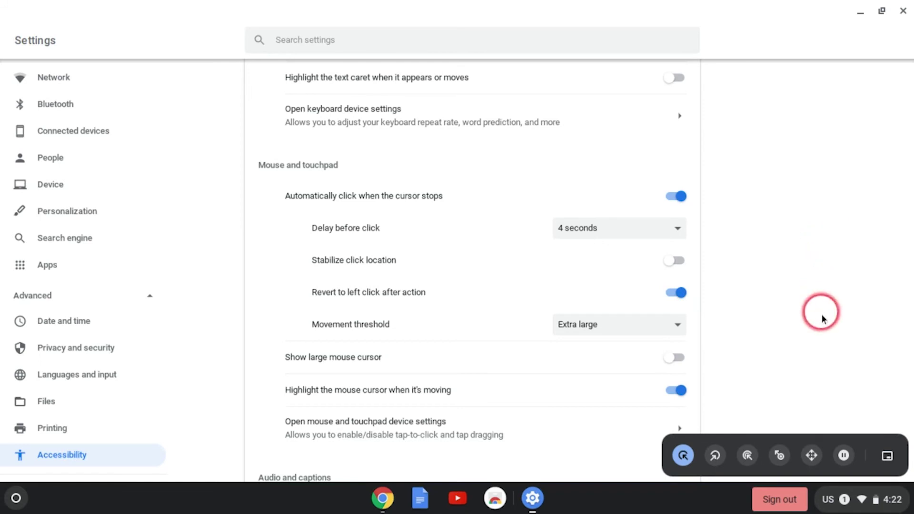
Switch the auto-click action to Scroll, scroll the page up and down, then return to left click
left_click(812, 455)
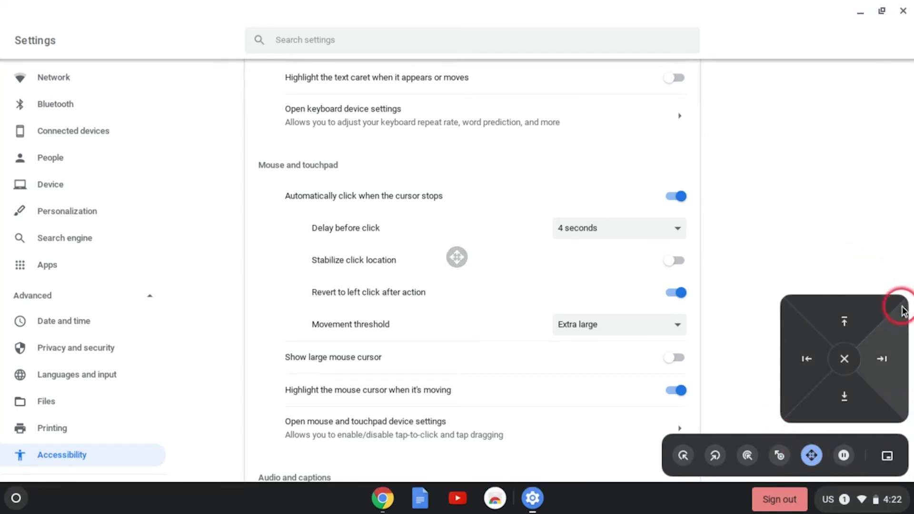
scroll(845, 396, "down", 1)
scroll(845, 396, "down", 5)
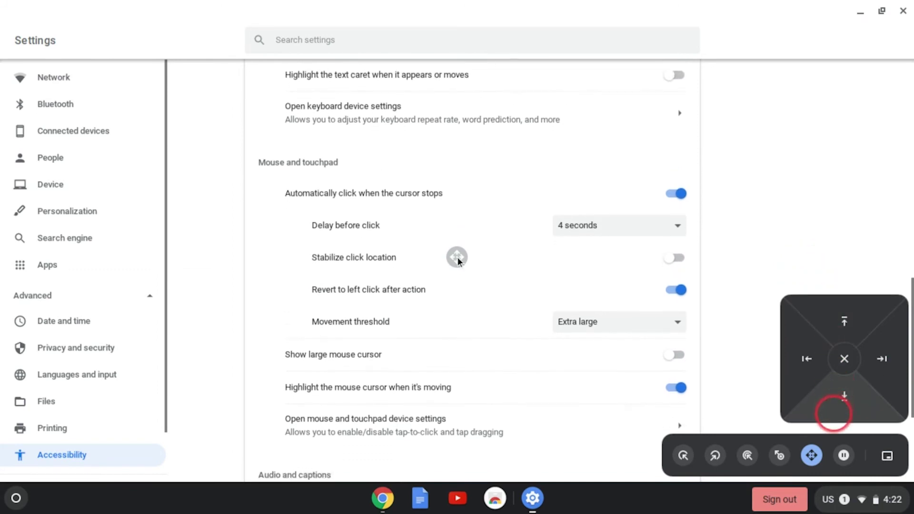
scroll(844, 396, "down", 3)
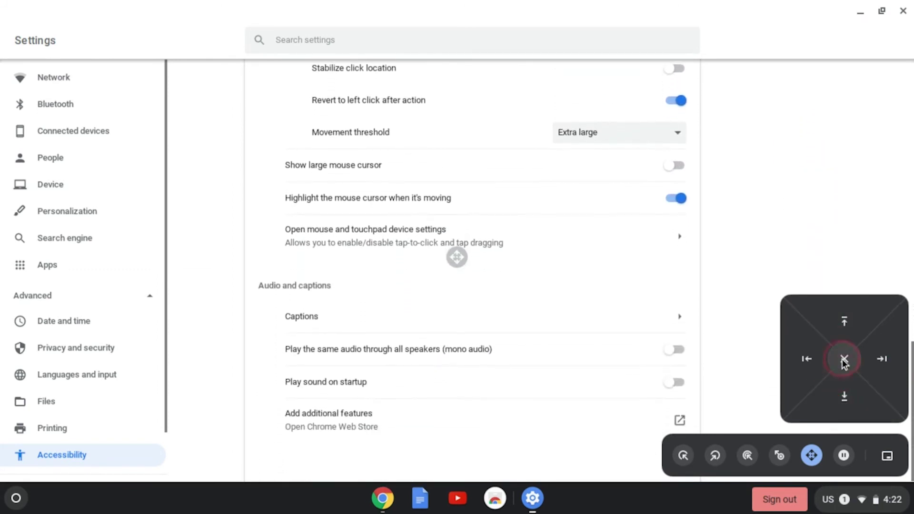
scroll(844, 322, "up", 4)
scroll(844, 317, "up", 3)
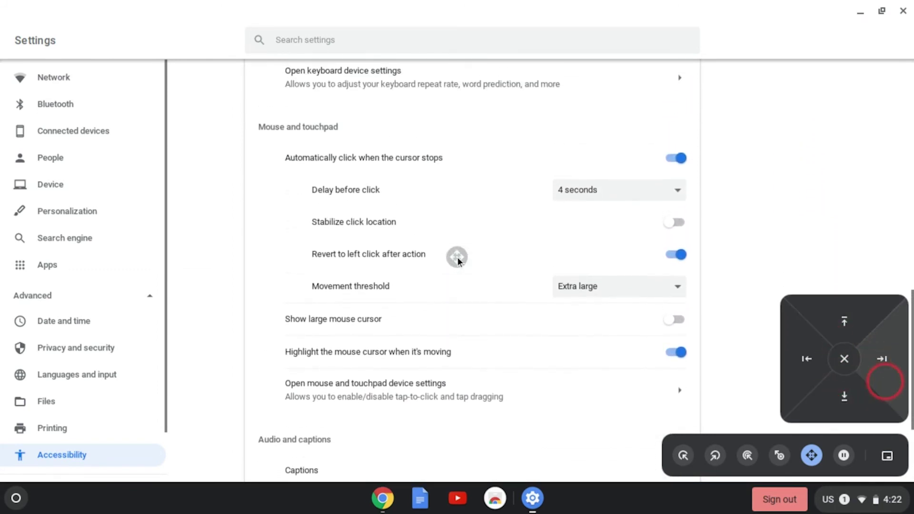
scroll(844, 381, "down", 1)
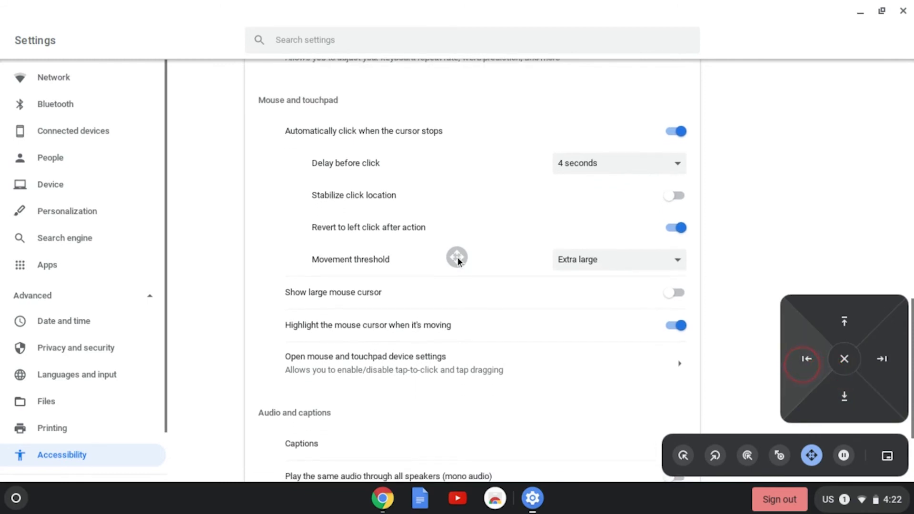
scroll(844, 324, "up", 2)
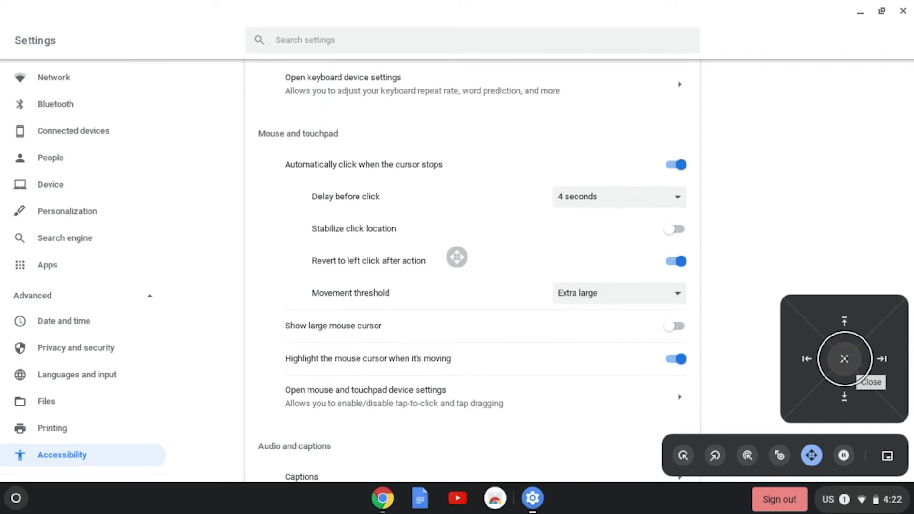
left_click(844, 358)
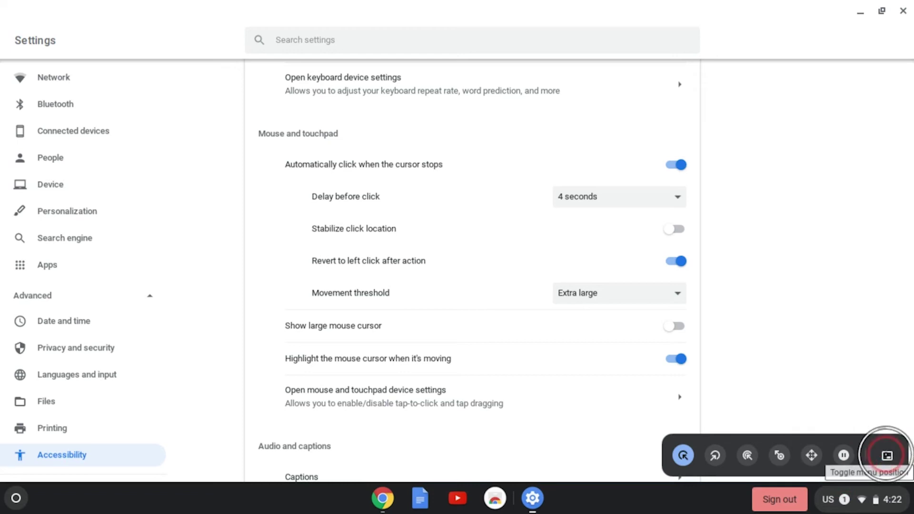
Reposition the auto-click menu, pause clicking, then switch off 'Automatically click when the cursor stops' and confirm
left_click(887, 456)
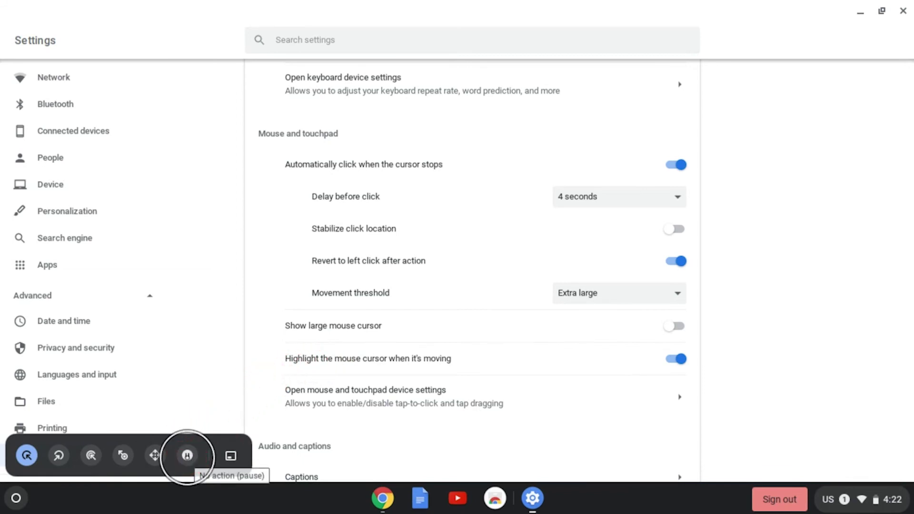
left_click(187, 455)
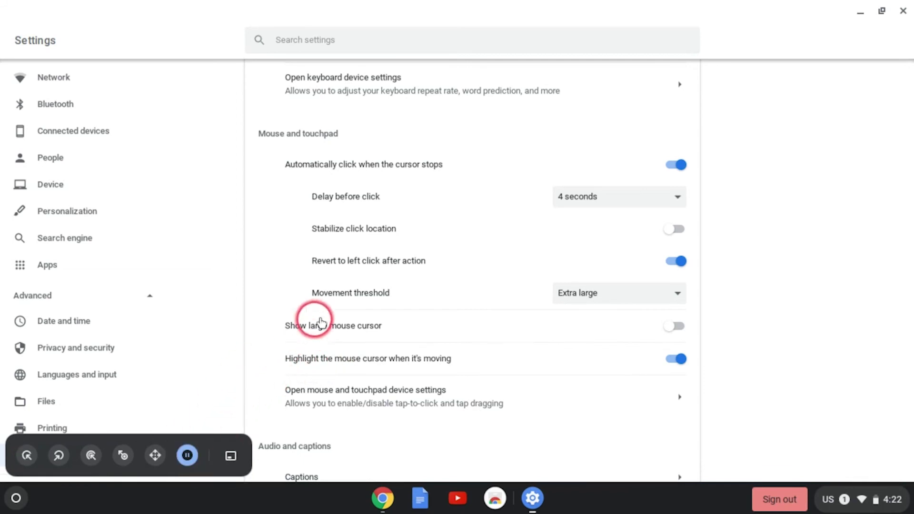
left_click(672, 165)
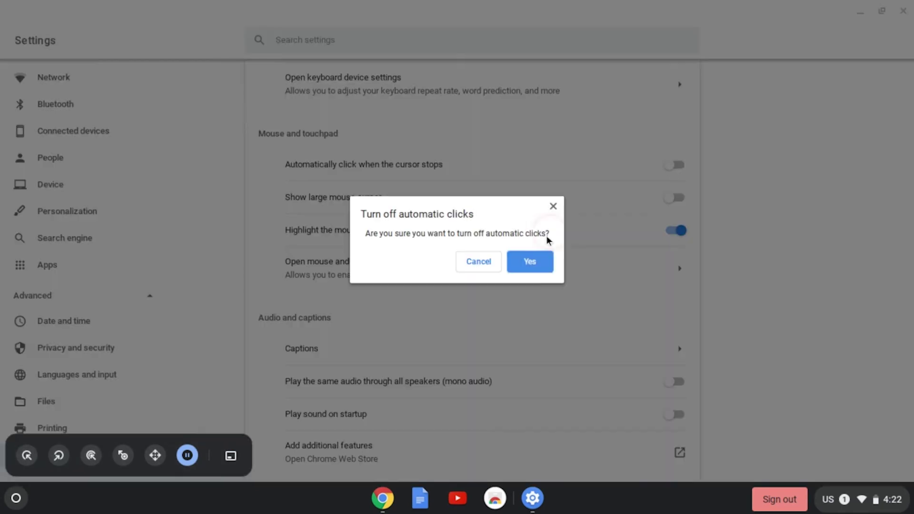
left_click(522, 264)
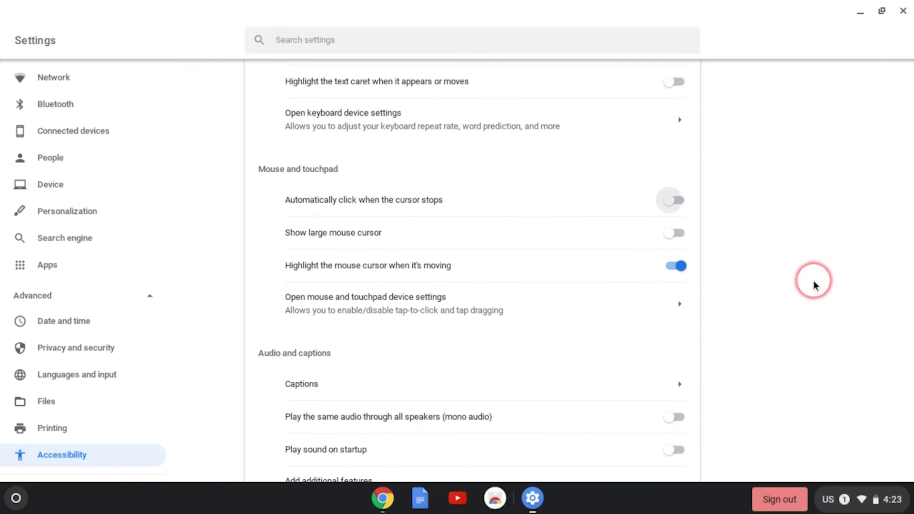
scroll(814, 284, "up", 5)
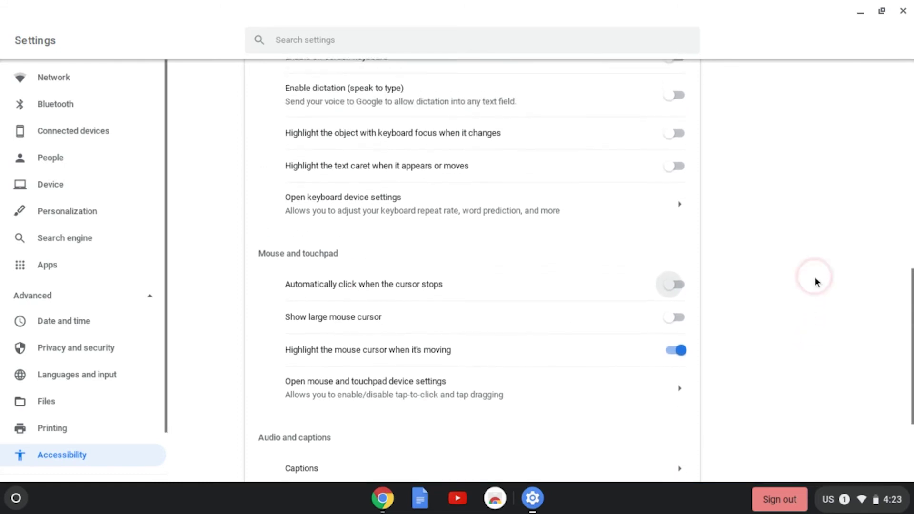
scroll(815, 276, "up", 2)
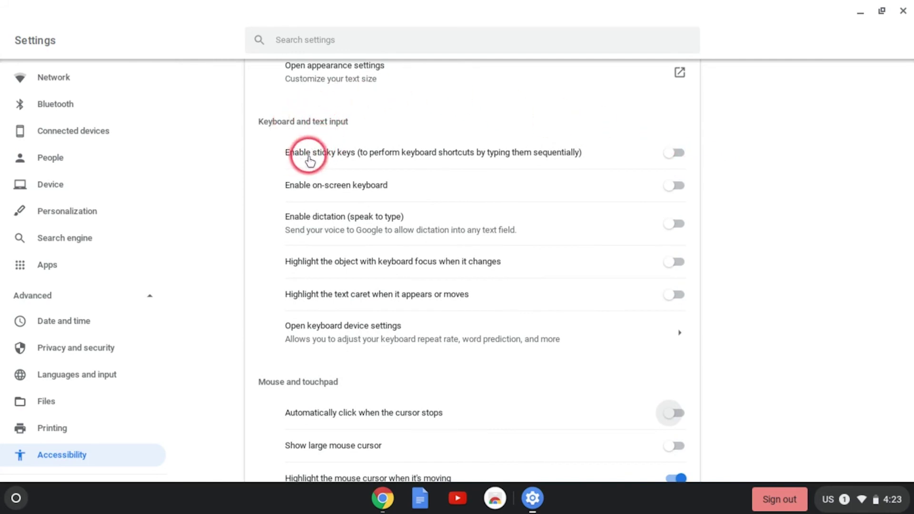
left_click(672, 152)
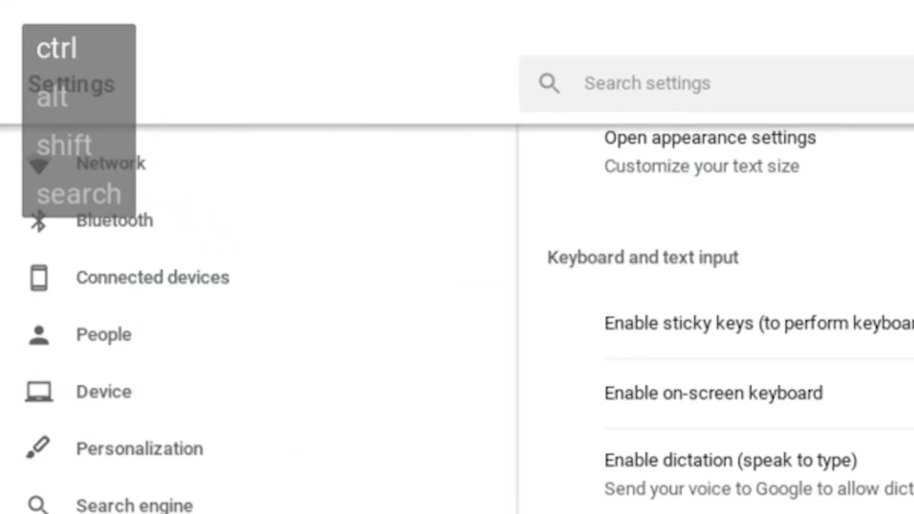
key("ctrl")
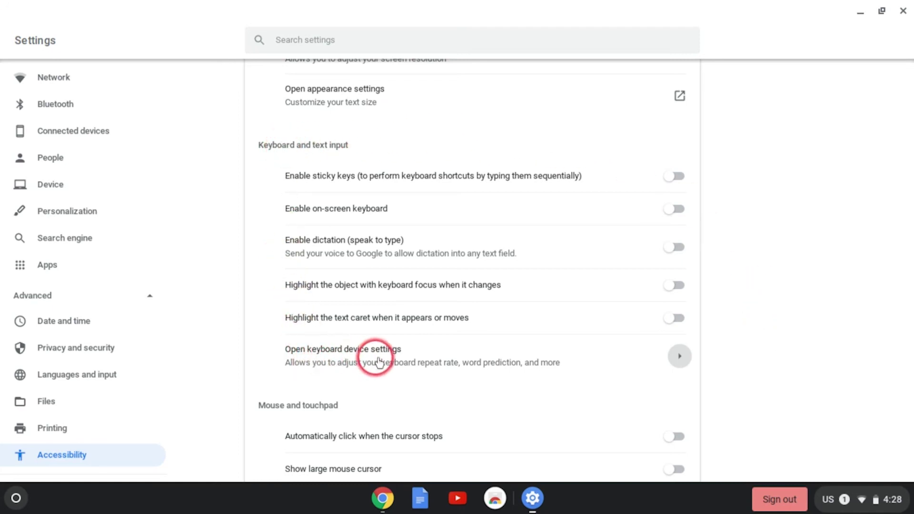
From the keyboard settings page, open View keyboard shortcuts and show the Ctrl+Alt+/ shortcuts overlay
left_click(491, 360)
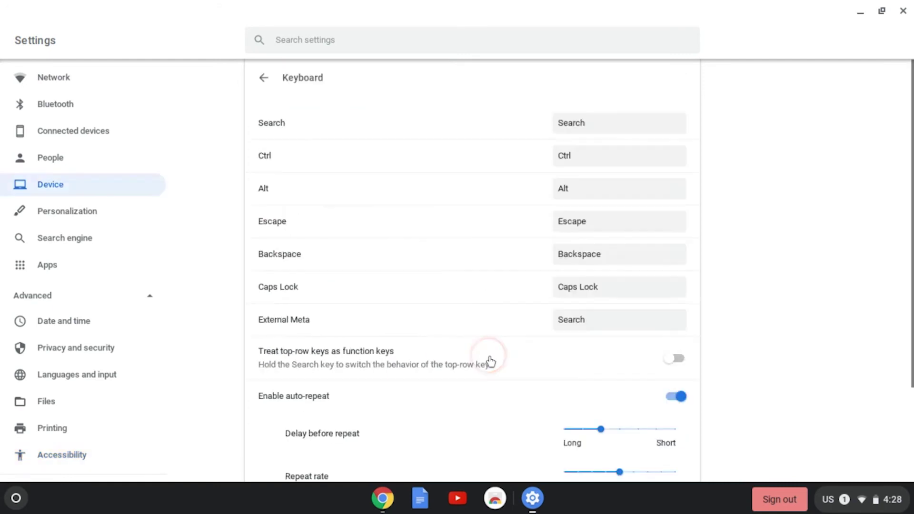
scroll(489, 360, "down", 5)
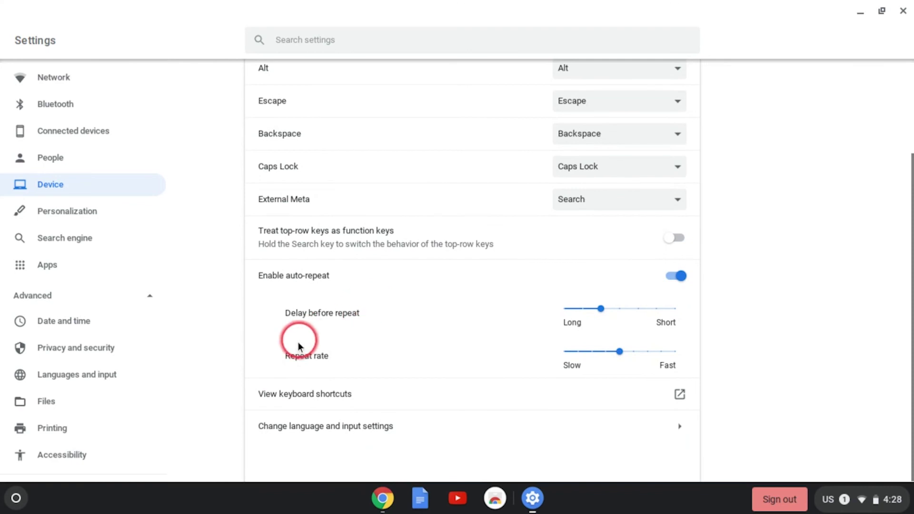
left_click(414, 399)
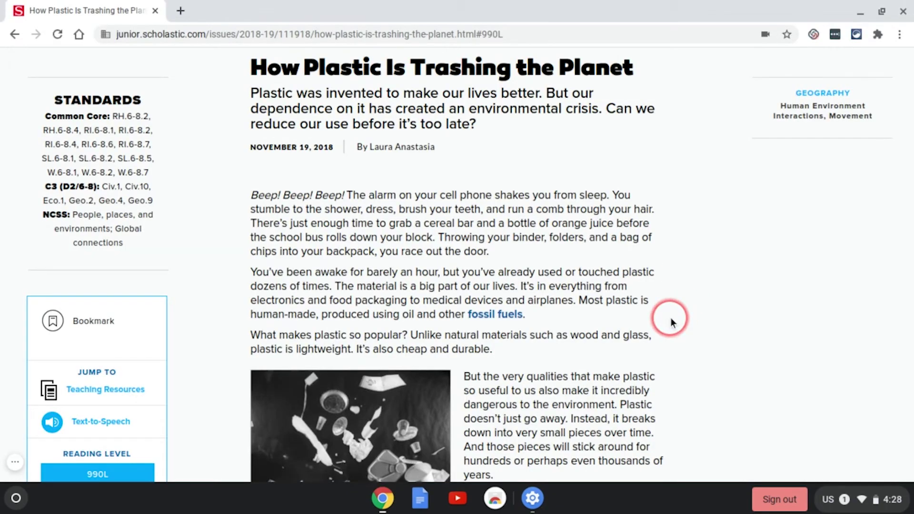
key("ctrl+alt+slash")
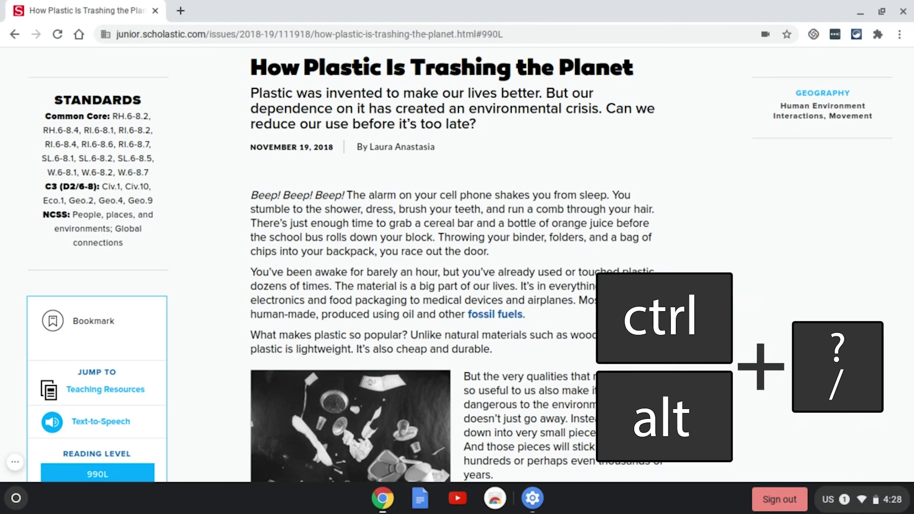